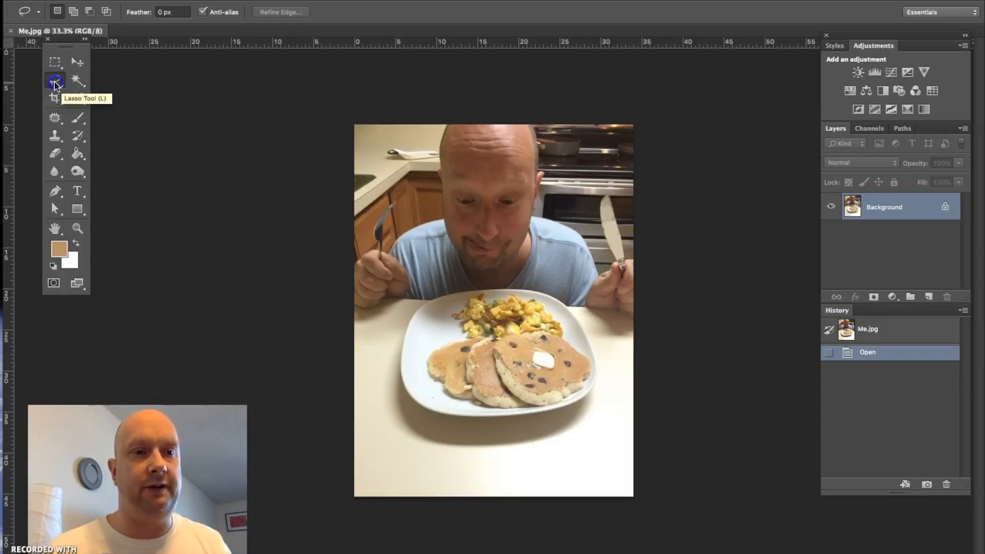
- Draw a freehand selection with the Lasso tool across the man's face, shirt and plate, with 0 px feather
left_click(55, 83)
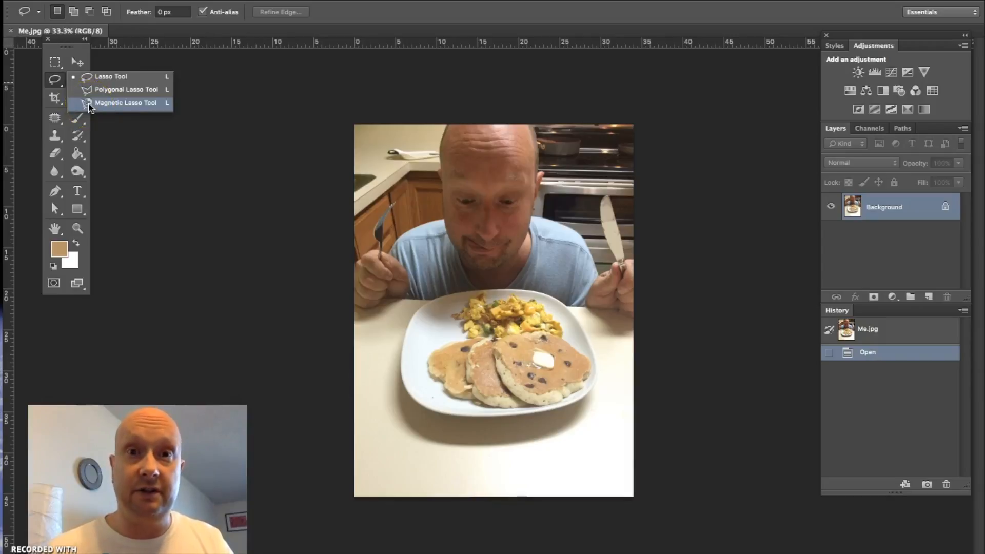
left_click(88, 76)
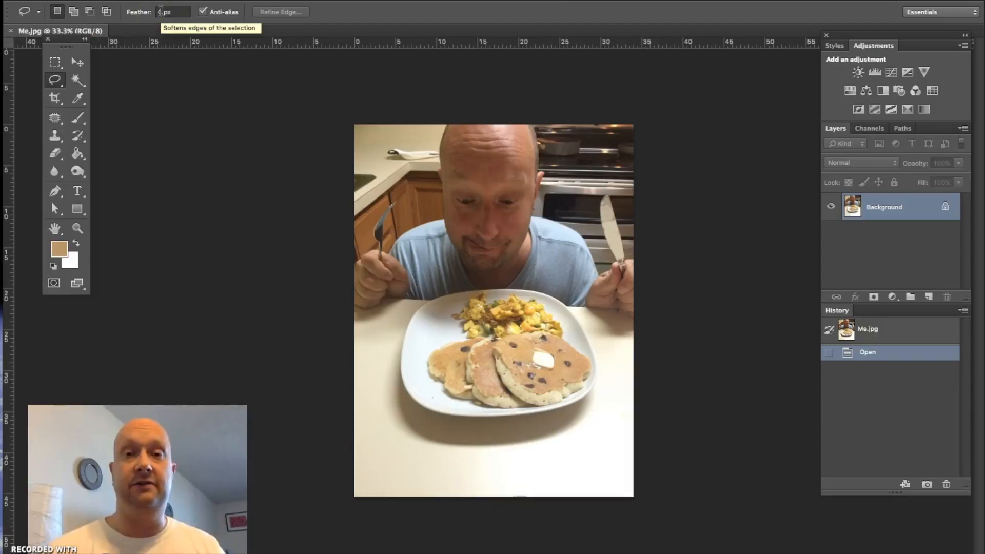
mouse_move(430, 212)
left_mouse_down()
mouse_move(512, 305)
mouse_move(435, 251)
mouse_move(457, 214)
mouse_move(421, 210)
left_mouse_up()
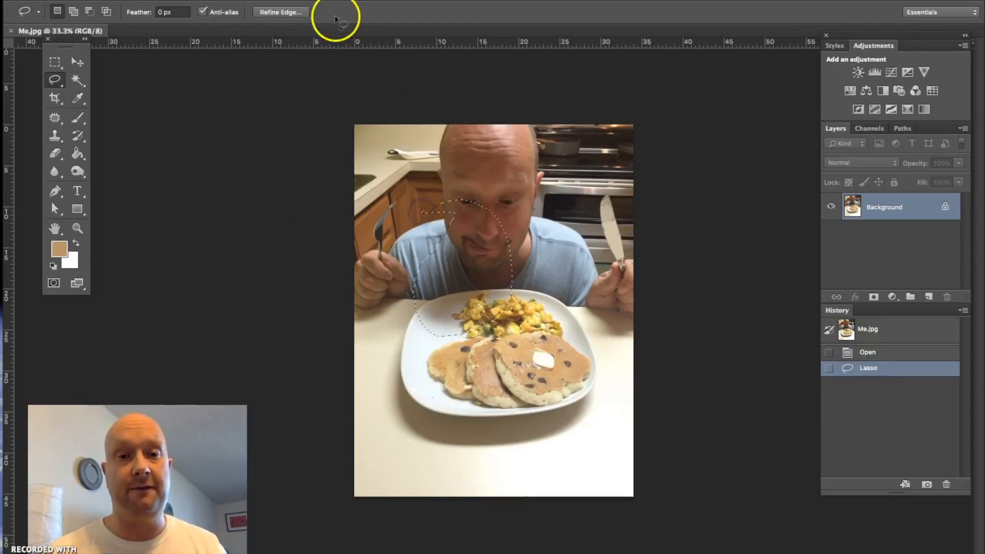
- Look through the Modify options available for the selection, and deselect it
left_click(282, 1)
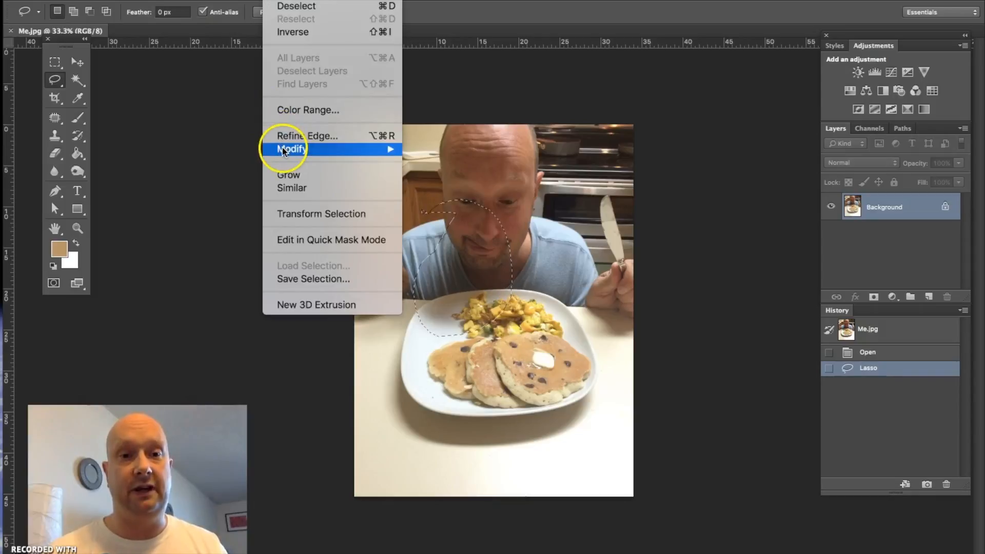
mouse_move(282, 149)
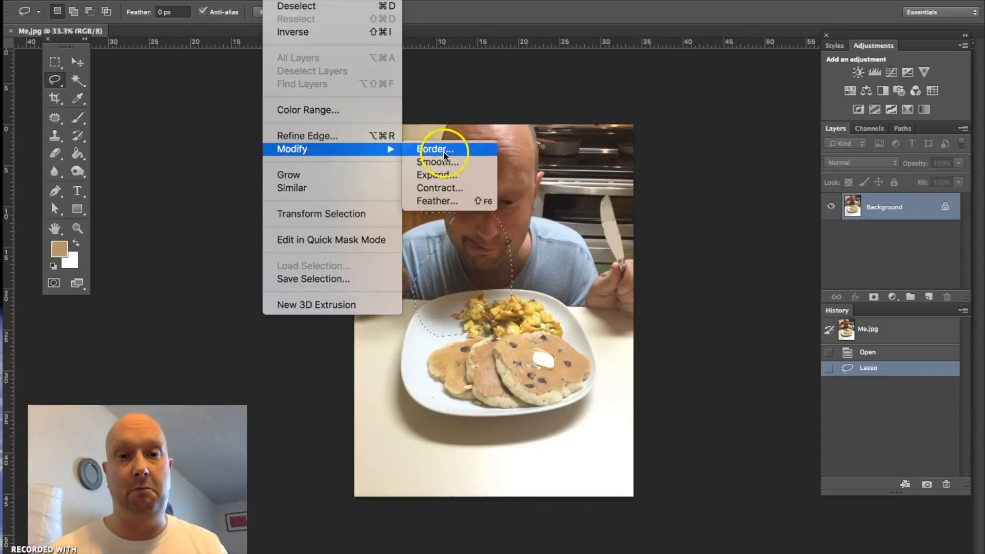
left_click(161, 82)
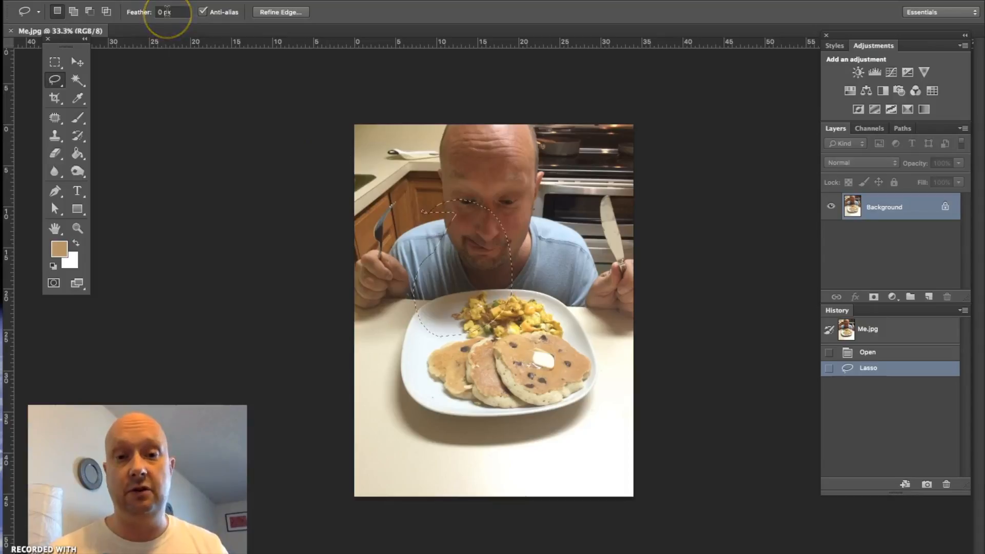
key("ctrl+d")
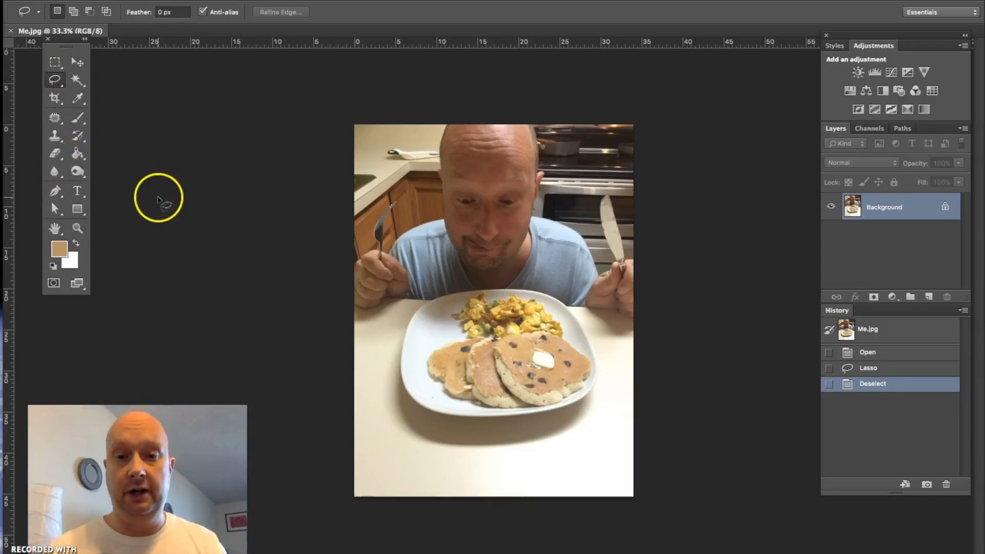
- Draw a closed freehand lasso selection on the empty tabletop below the plate, working at 200% zoom
key("super+plus")
key("super+plus")
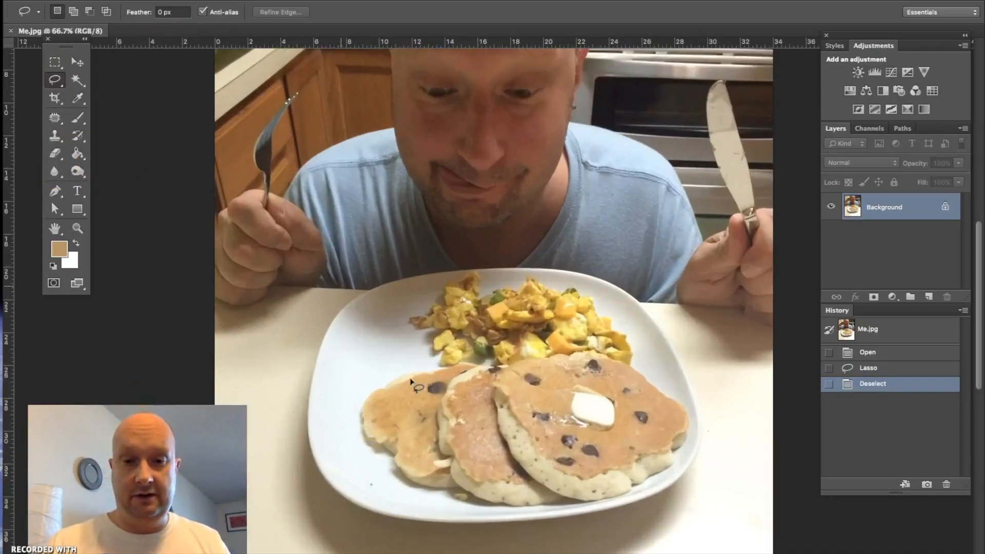
scroll(411, 383, "down", 10)
scroll(411, 382, "down", 4)
key("super+plus")
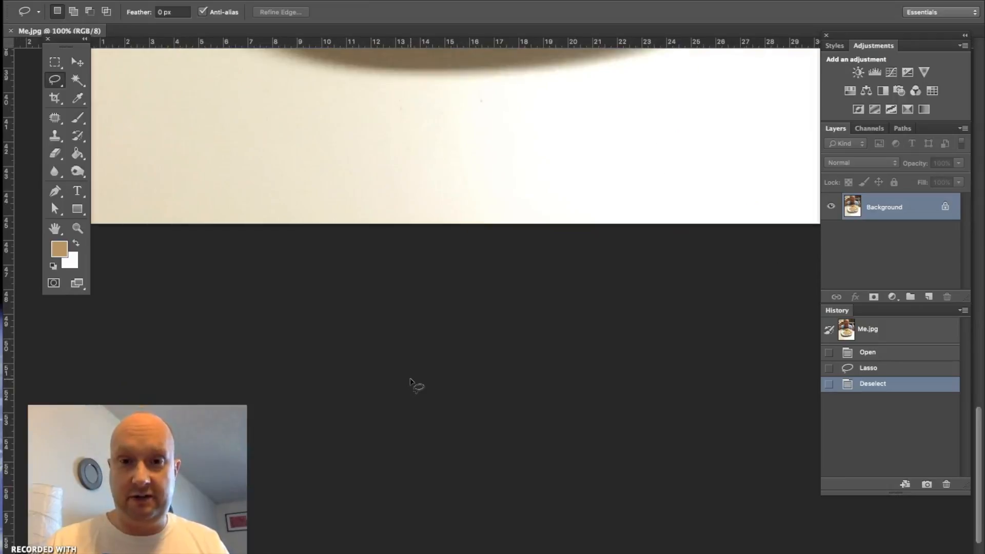
scroll(410, 382, "down", 3)
key("super+plus")
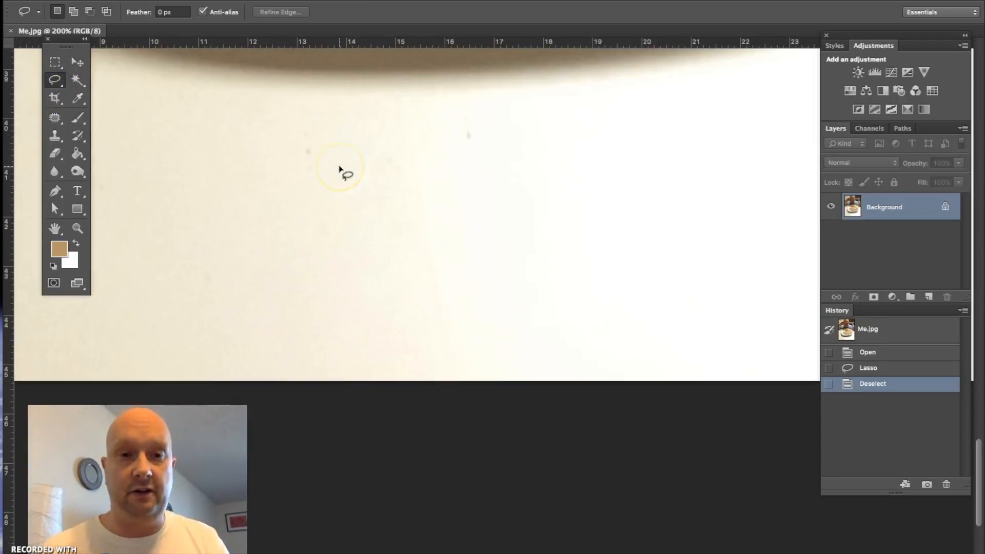
mouse_move(339, 167)
left_mouse_down()
mouse_move(427, 143)
mouse_move(463, 162)
mouse_move(472, 188)
mouse_move(466, 226)
mouse_move(401, 304)
mouse_move(360, 325)
mouse_move(311, 315)
mouse_move(290, 285)
mouse_move(289, 242)
mouse_move(257, 171)
mouse_move(273, 143)
mouse_move(306, 135)
mouse_move(322, 147)
mouse_move(324, 172)
left_mouse_up()
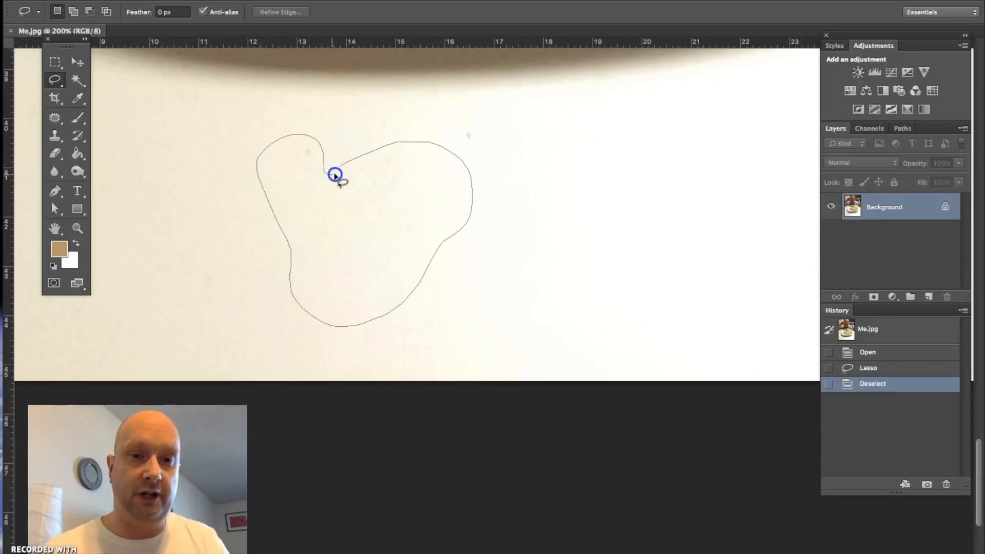
left_click_drag(341, 168, 341, 168)
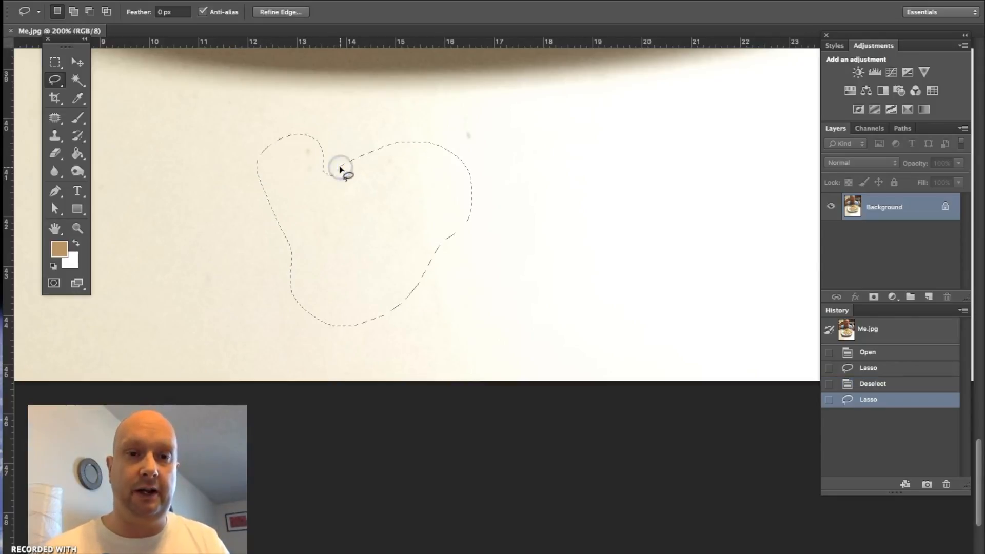
- Replace the selection with another freehand outline farther right on the tabletop, add more lassoed areas to it, and clear the selection
mouse_move(526, 255)
left_mouse_down()
mouse_move(518, 185)
mouse_move(537, 155)
mouse_move(589, 139)
mouse_move(623, 173)
mouse_move(612, 204)
mouse_move(665, 257)
mouse_move(668, 291)
mouse_move(653, 324)
mouse_move(601, 341)
left_mouse_up()
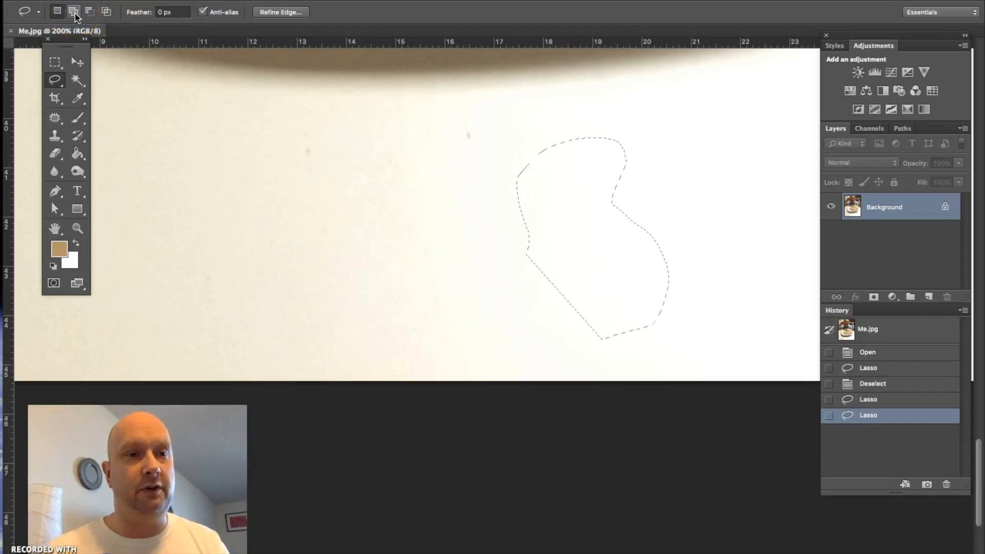
mouse_move(534, 247)
left_mouse_down()
mouse_move(436, 213)
mouse_move(394, 245)
mouse_move(399, 282)
mouse_move(402, 269)
mouse_move(385, 323)
mouse_move(457, 351)
mouse_move(511, 346)
mouse_move(580, 294)
mouse_move(590, 264)
left_mouse_up()
mouse_move(447, 273)
left_mouse_down()
mouse_move(488, 245)
mouse_move(539, 250)
mouse_move(536, 287)
mouse_move(440, 278)
left_mouse_up()
mouse_move(516, 303)
left_mouse_down()
mouse_move(594, 301)
mouse_move(578, 357)
mouse_move(505, 310)
left_mouse_up()
mouse_move(561, 325)
left_mouse_down()
mouse_move(583, 352)
mouse_move(541, 321)
mouse_move(532, 354)
mouse_move(493, 316)
mouse_move(547, 319)
left_mouse_up()
left_click(550, 328)
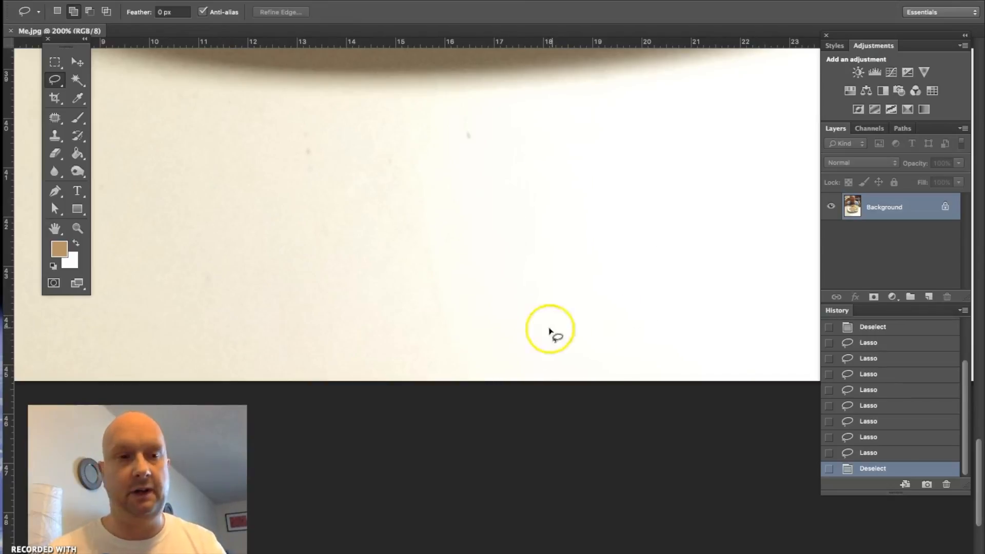
- Draw a closed seven-cornered selection on the empty tabletop with the Polygonal Lasso tool
left_click(52, 82)
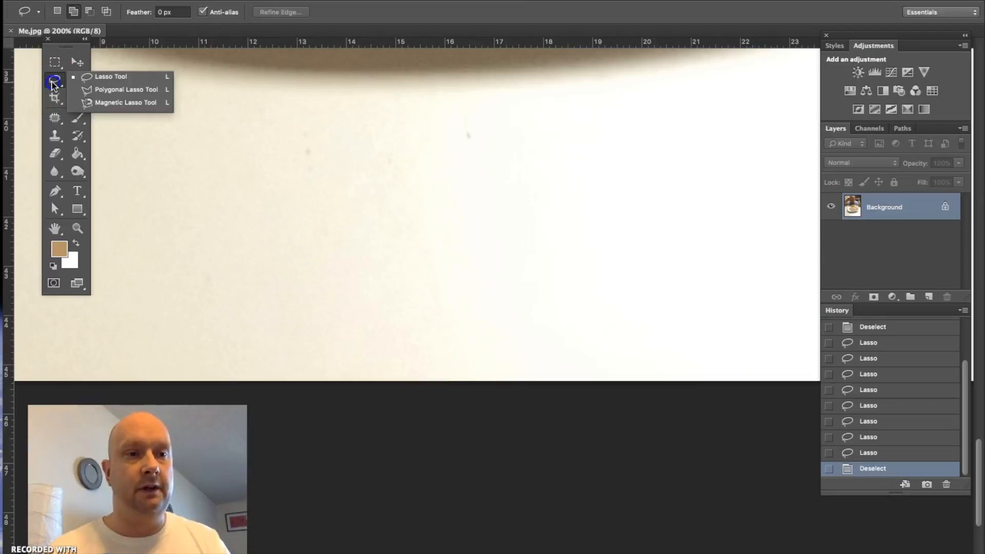
left_click(98, 90)
left_click(374, 137)
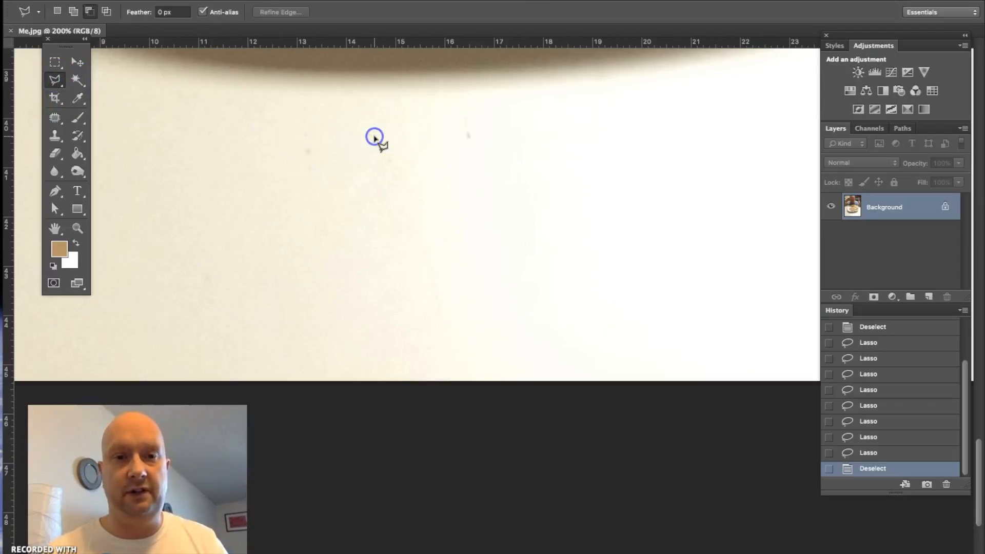
left_click(514, 178)
left_click(496, 294)
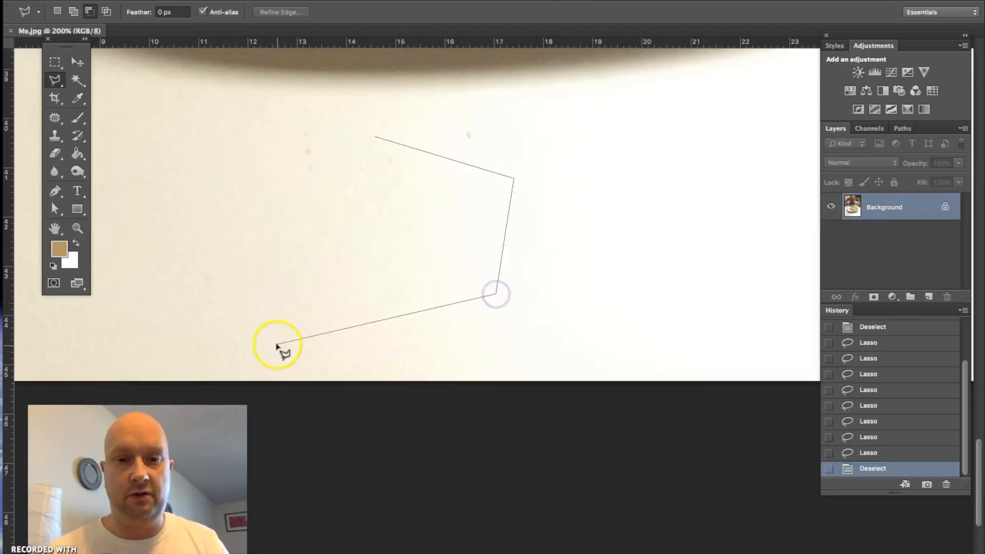
left_click(233, 213)
left_click(450, 288)
left_click(316, 183)
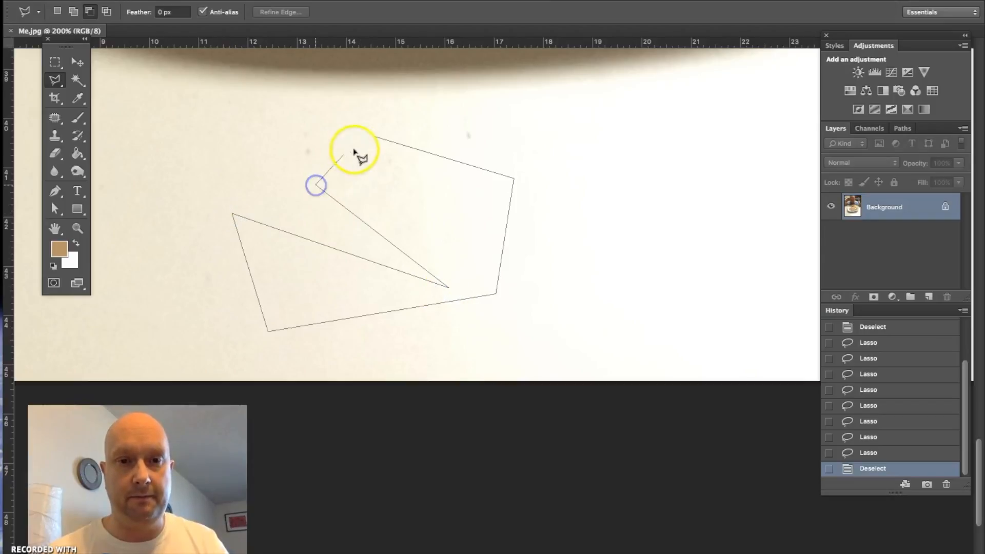
left_click(375, 138)
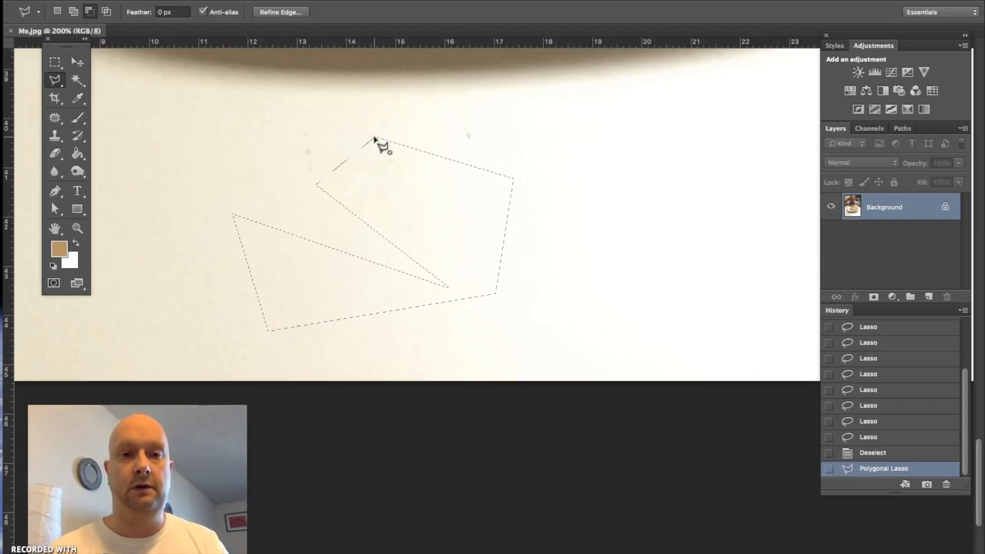
- Set the Polygonal Lasso to new selection mode and draw a four-cornered selection in place of the current one
left_click(57, 11)
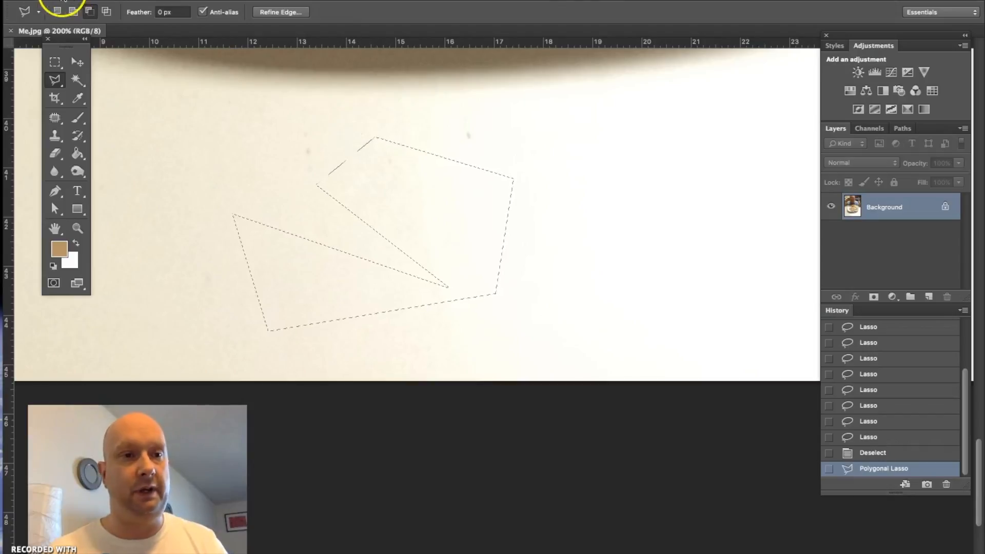
left_click(366, 149)
left_click(351, 175)
left_click(425, 267)
left_click(504, 236)
left_click(472, 173)
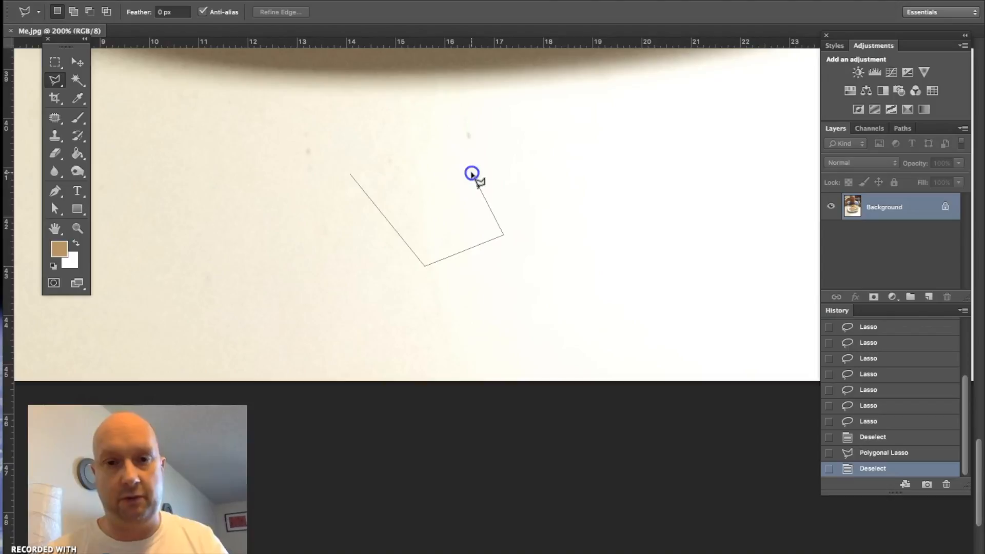
left_click(351, 175)
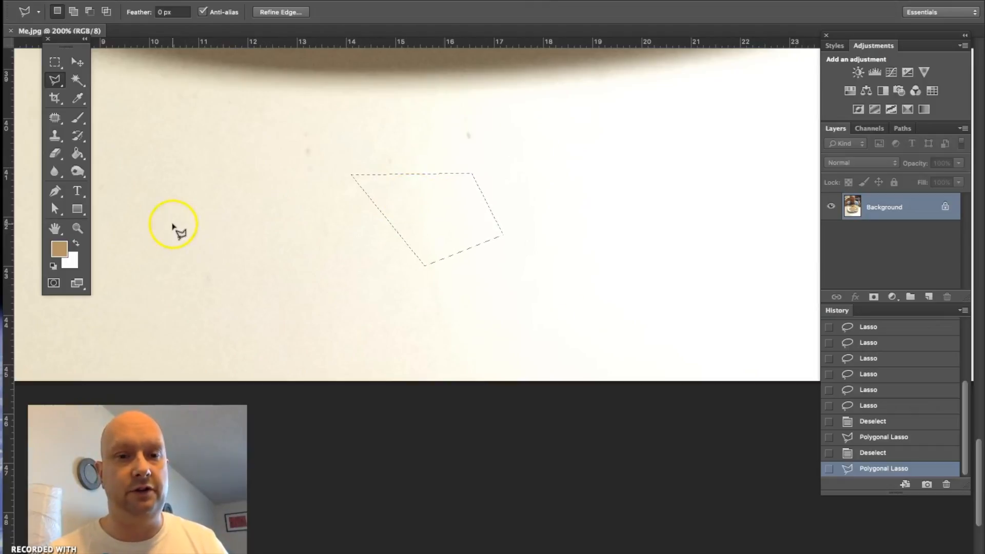
- Replace the selection with a wide five-cornered polygonal outline, letting its last side close automatically back to the starting point
left_click(205, 199)
left_click(180, 323)
left_click(496, 311)
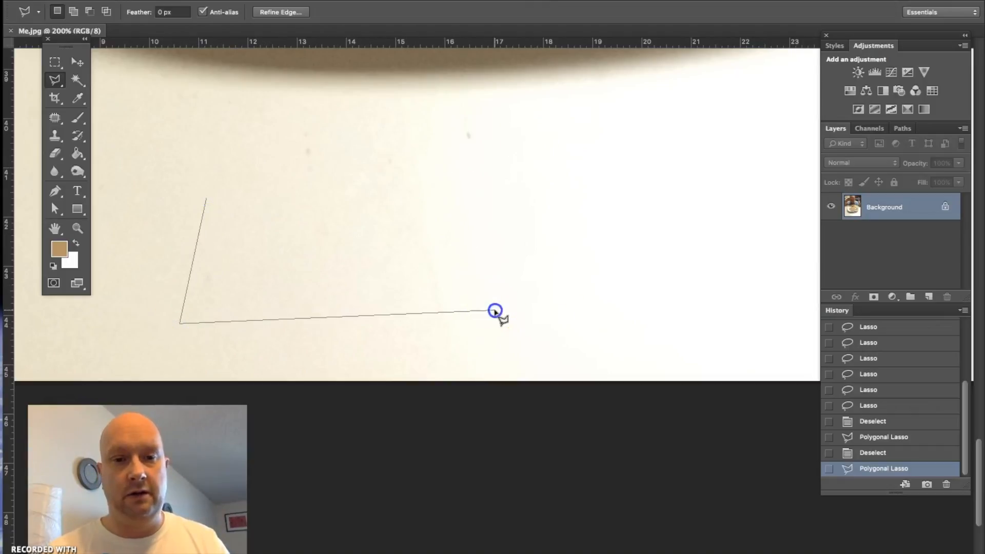
left_click(352, 200)
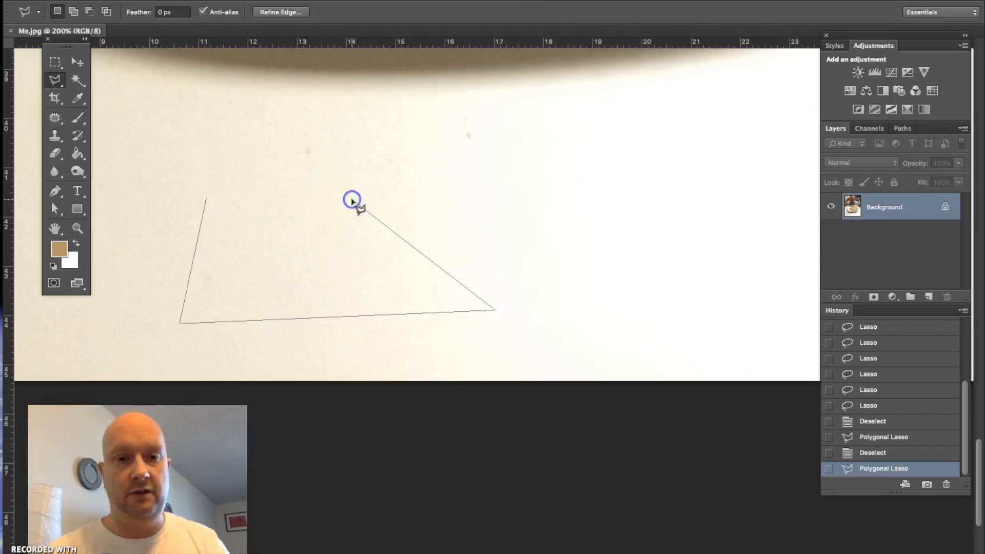
double_click(284, 265)
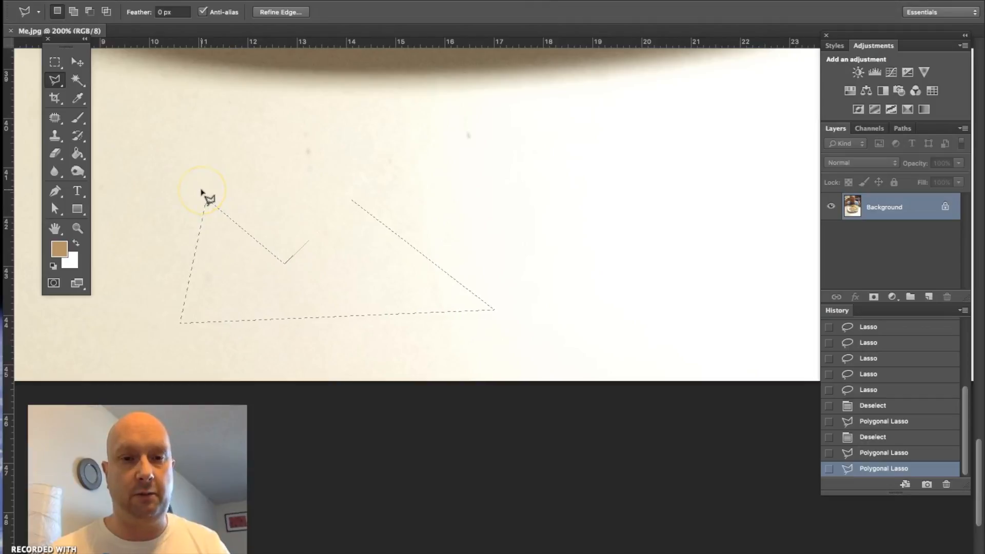
left_click(158, 163)
- Add a four-cornered, diamond-like polygonal area to the selection, just above the notch of the wide shape
left_click(73, 11)
left_click(234, 181)
left_click(282, 222)
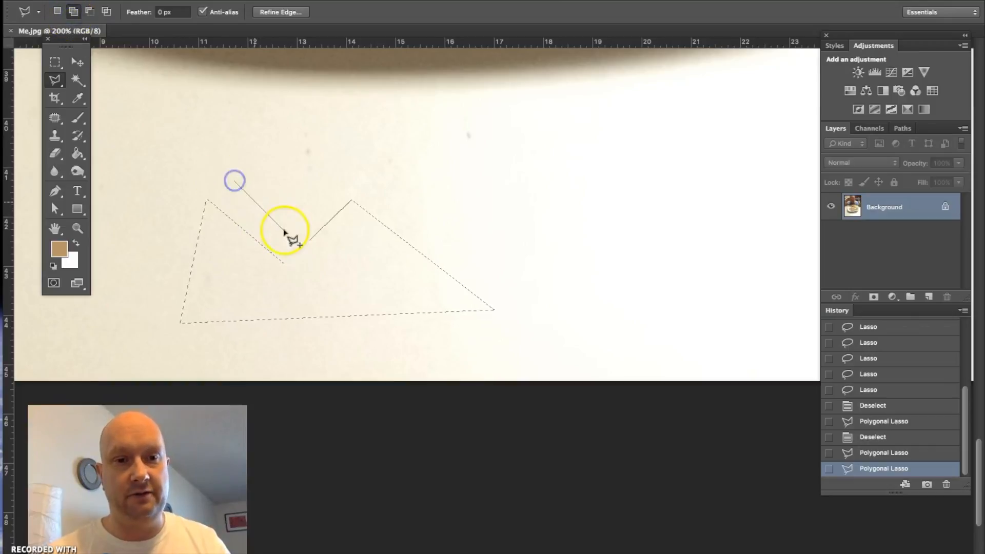
left_click(345, 162)
left_click(282, 112)
left_click(235, 181)
- Subtract a small four-cornered area from the middle of the diamond-like selection with the Polygonal Lasso
left_click(91, 11)
left_click(264, 178)
left_click(308, 153)
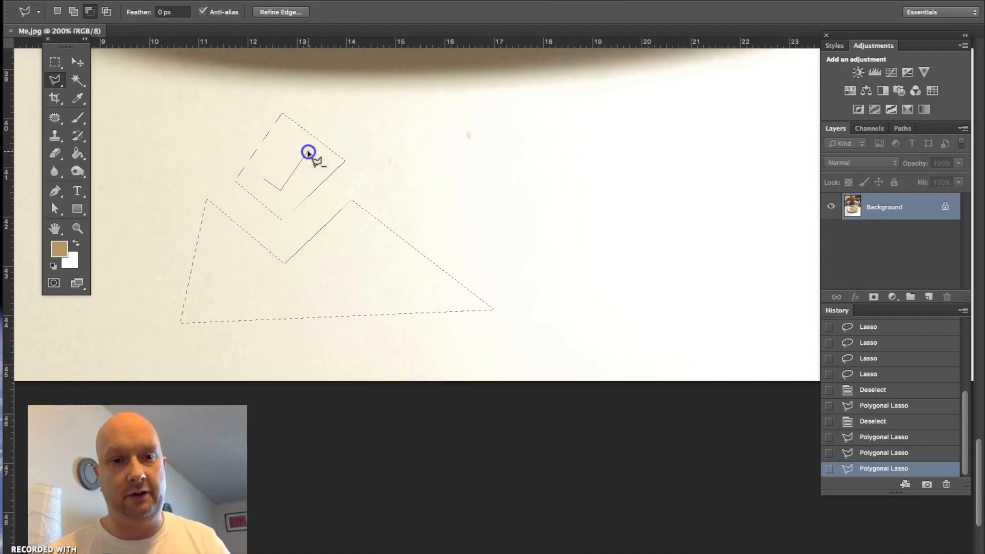
left_click(263, 178)
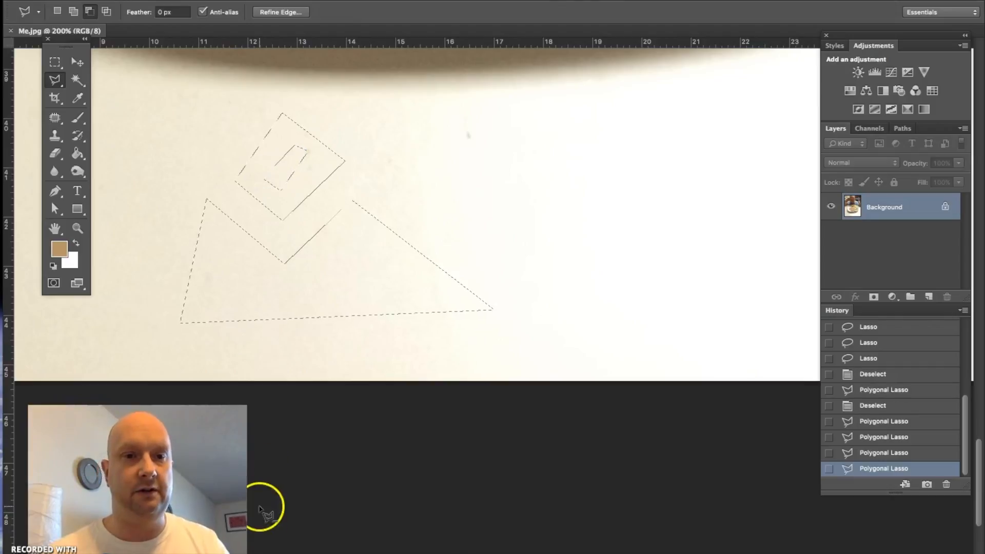
- Intersect the selection with a four-cornered polygonal outline crossing both shapes, and deselect everything
left_click(107, 11)
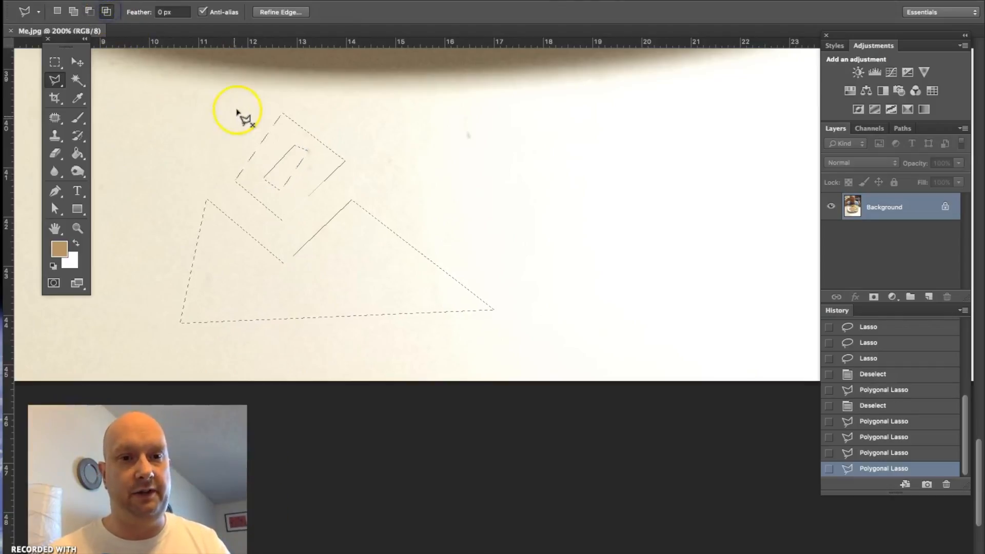
left_click(262, 347)
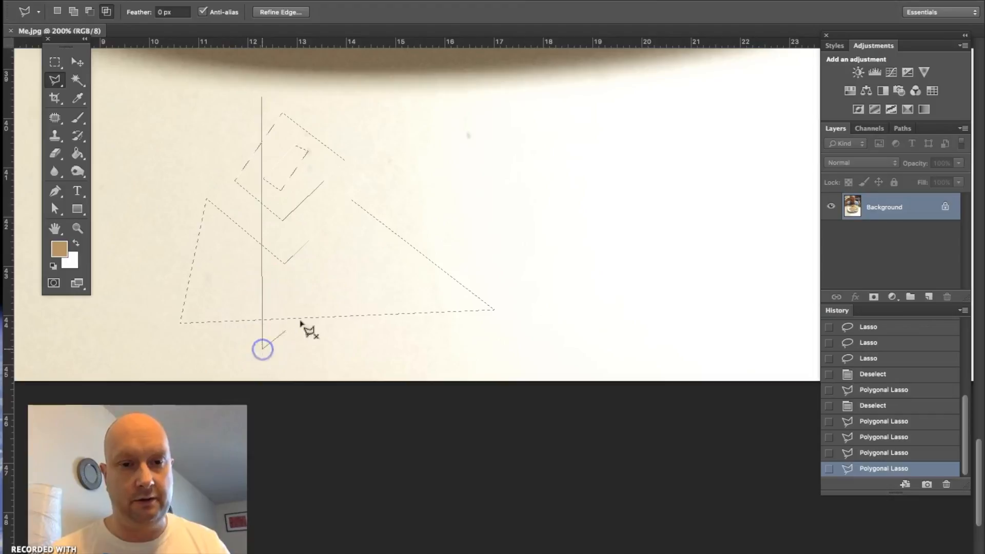
left_click(477, 247)
left_click(327, 256)
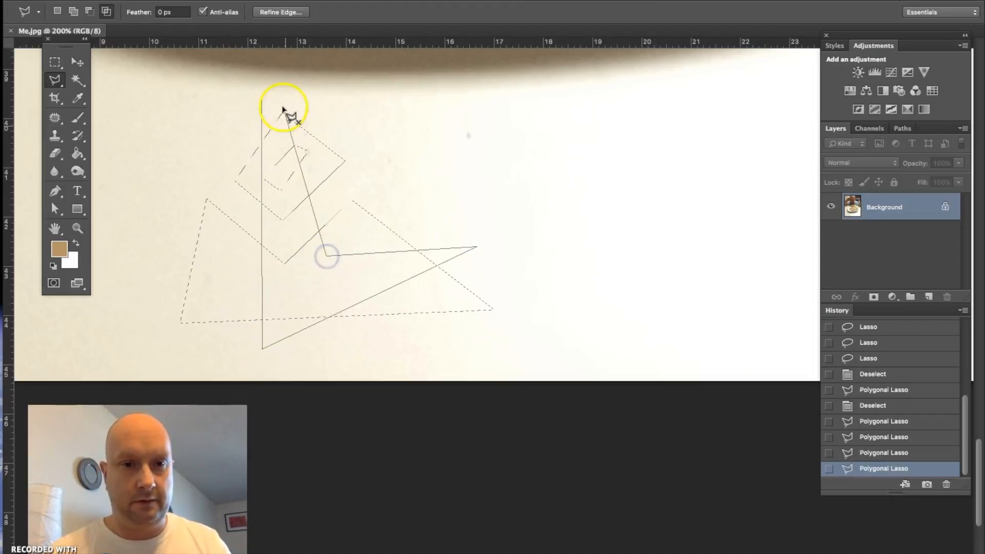
left_click(262, 98)
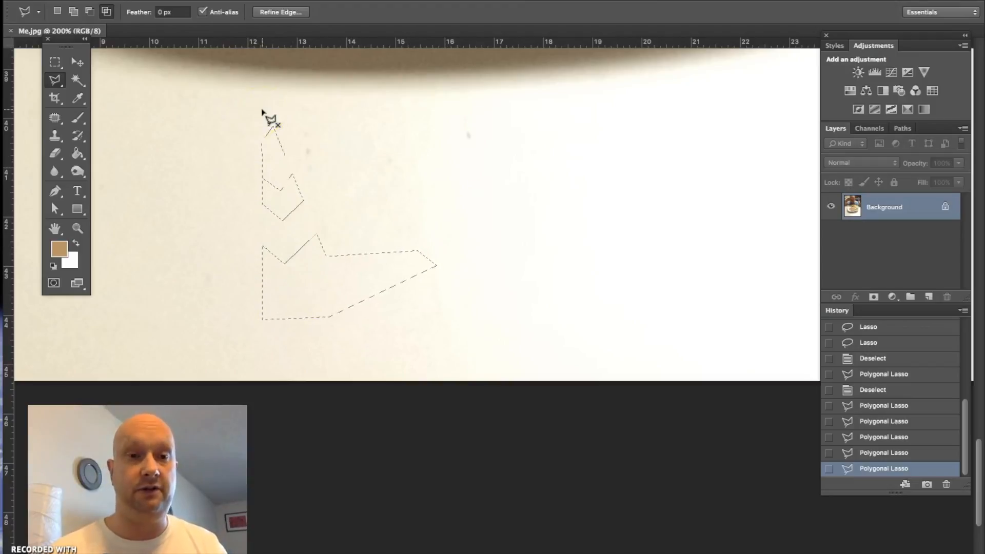
key("super+d")
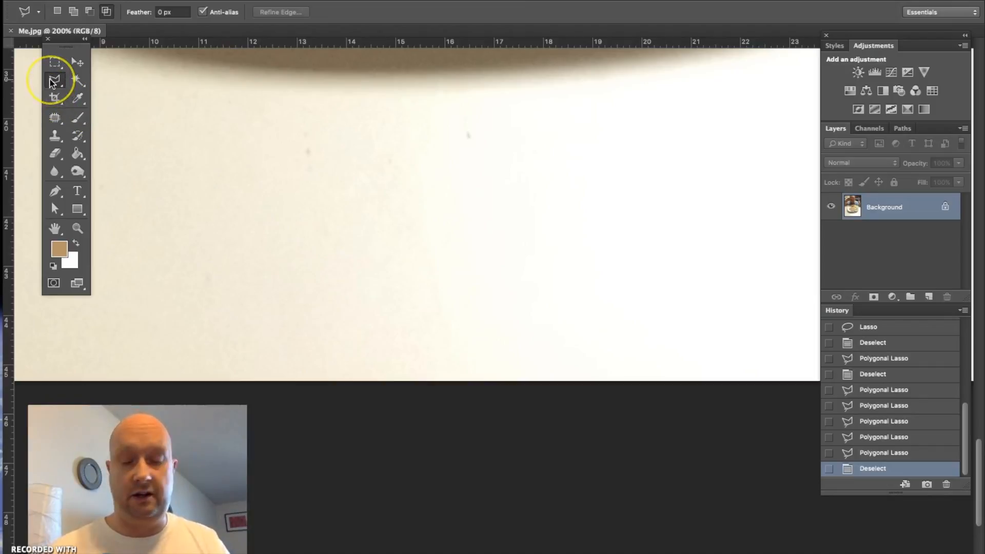
- Switch to the Magnetic Lasso tool for selecting along the pancakes' lower edges
scroll(187, 193, "up", 10)
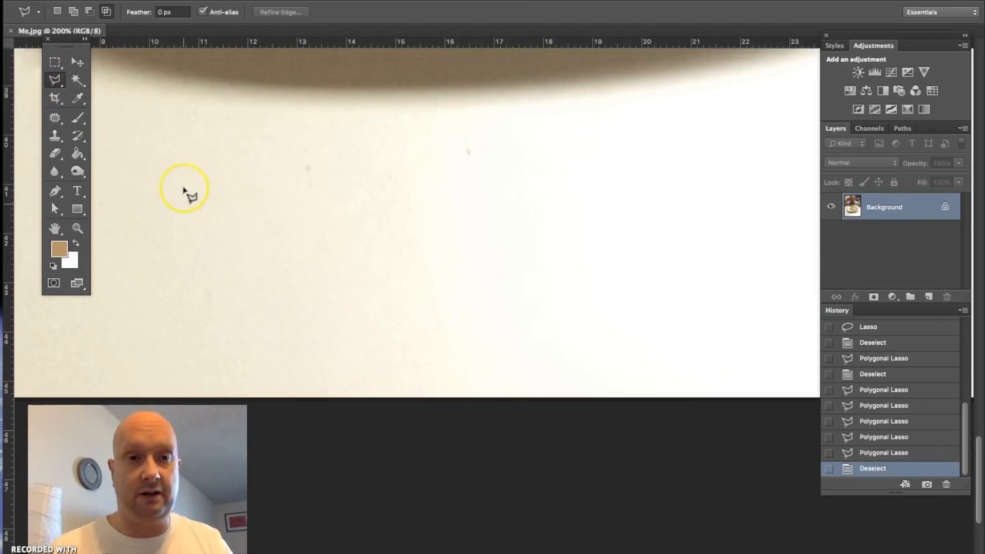
scroll(188, 194, "up", 5)
scroll(188, 194, "left", 3)
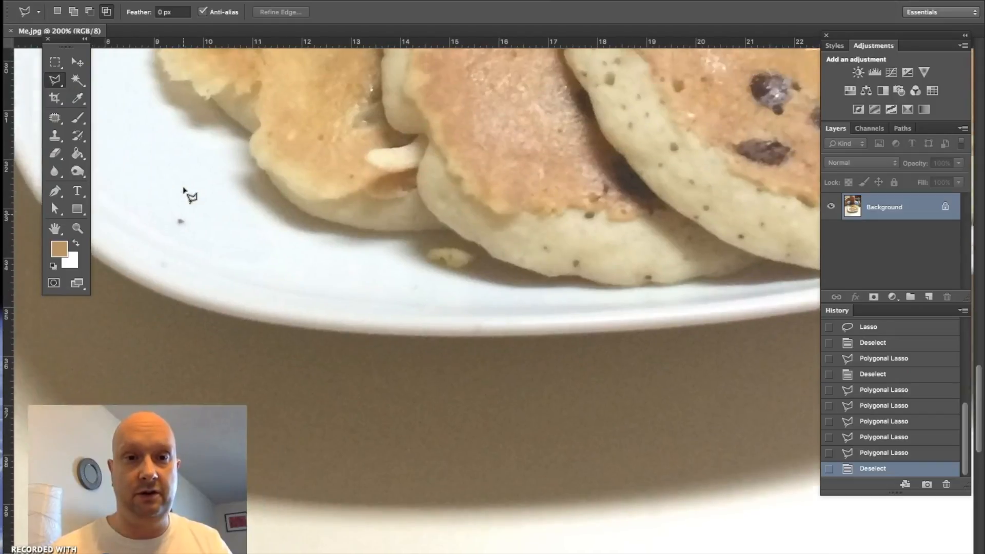
scroll(188, 194, "down", 3)
scroll(188, 194, "right", 3)
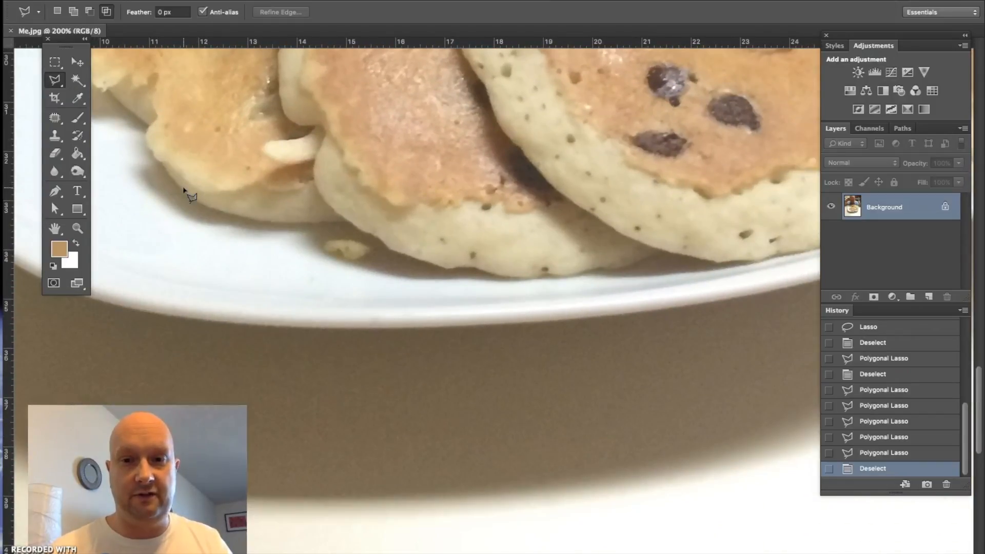
left_click(386, 191)
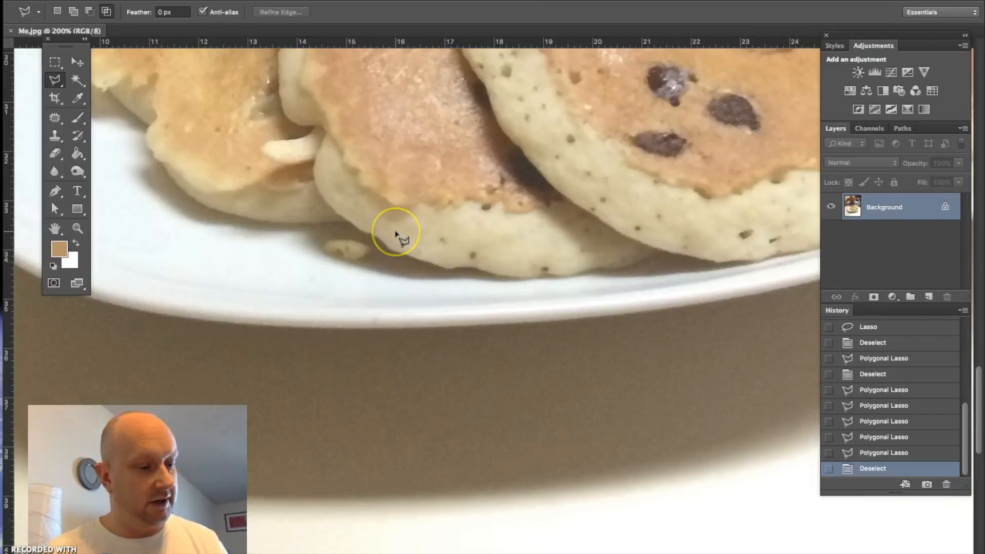
left_click(49, 82)
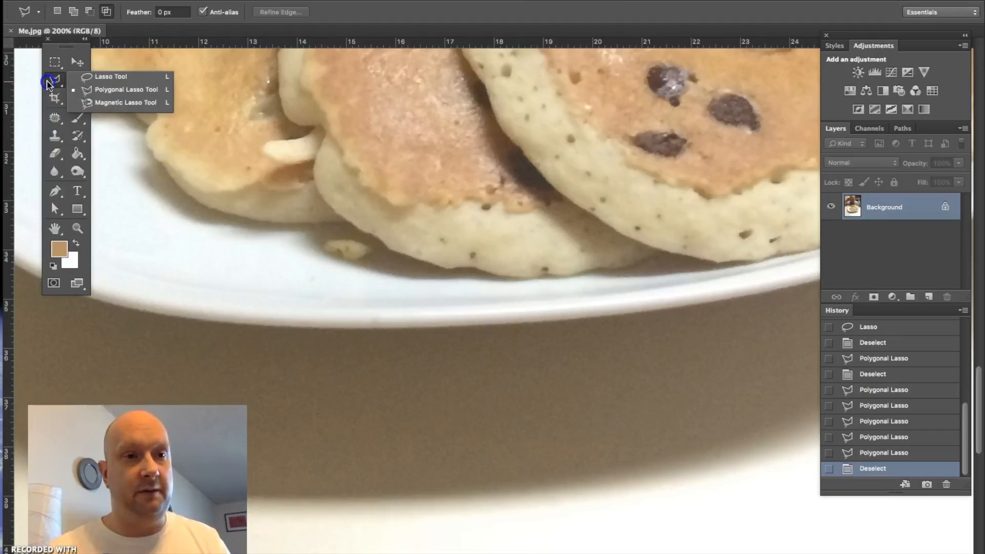
left_click(94, 102)
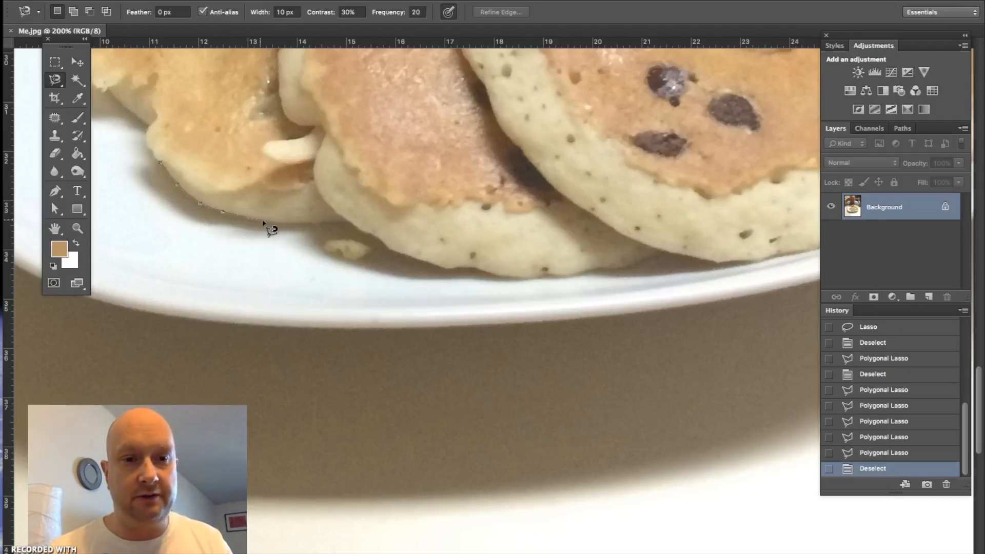
- Trace the pale lower rims of the two nearest-overlapping smaller pancakes with the Magnetic Lasso and close the outline at its starting point
left_click_drag(284, 222, 333, 222)
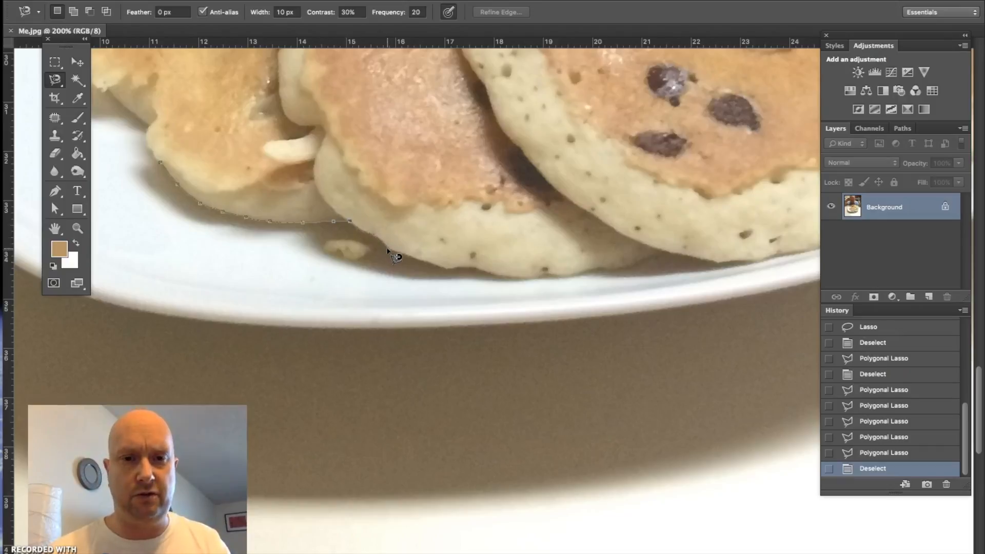
left_click_drag(412, 258, 436, 276)
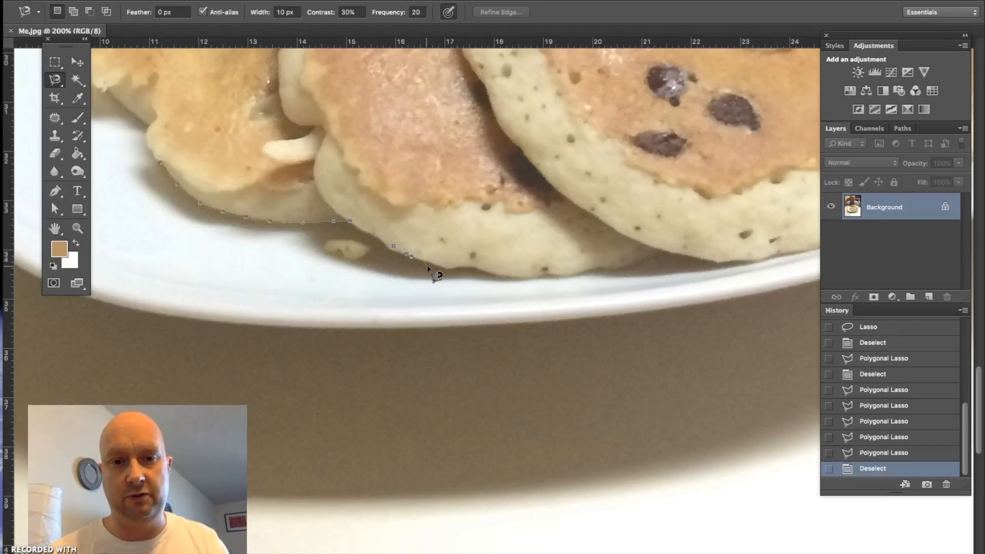
left_click(442, 269)
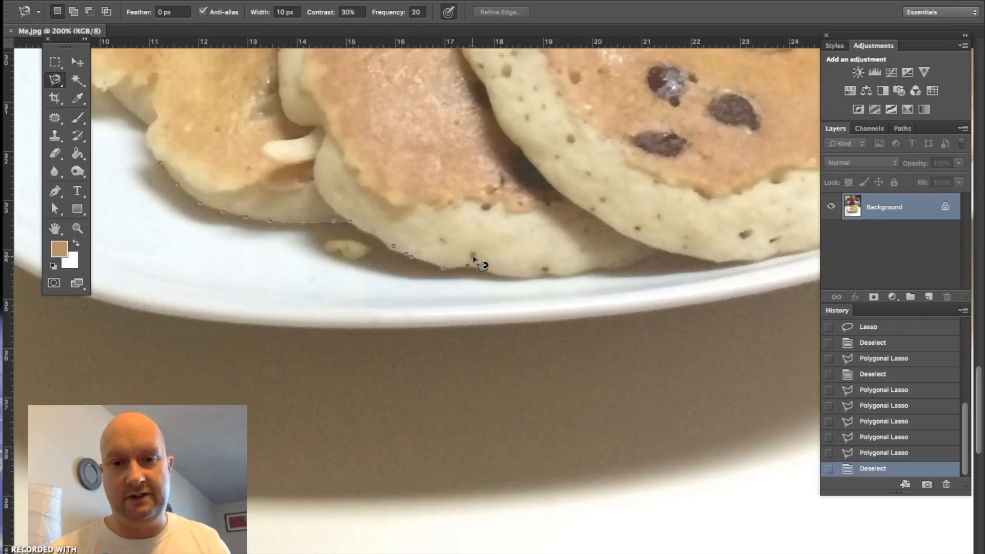
left_click(480, 237)
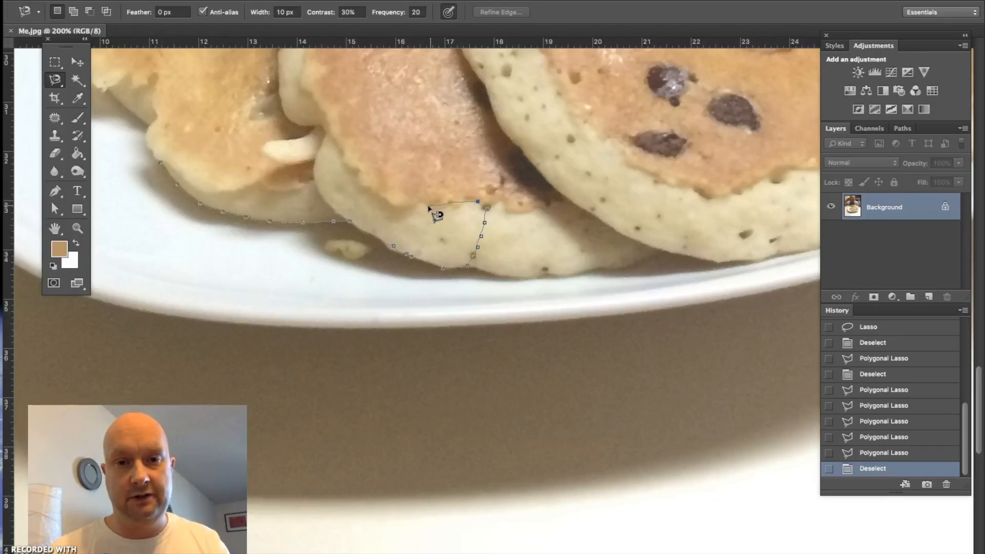
mouse_move(416, 205)
left_mouse_down()
mouse_move(364, 189)
mouse_move(326, 136)
left_mouse_up()
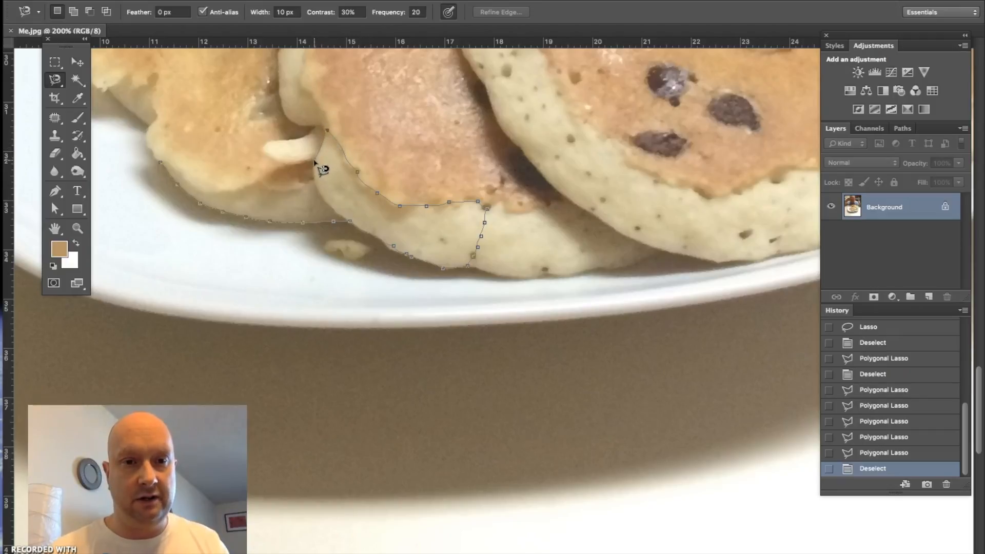
mouse_move(280, 169)
left_mouse_down()
mouse_move(239, 189)
mouse_move(191, 191)
mouse_move(161, 163)
left_mouse_up()
left_click(161, 163)
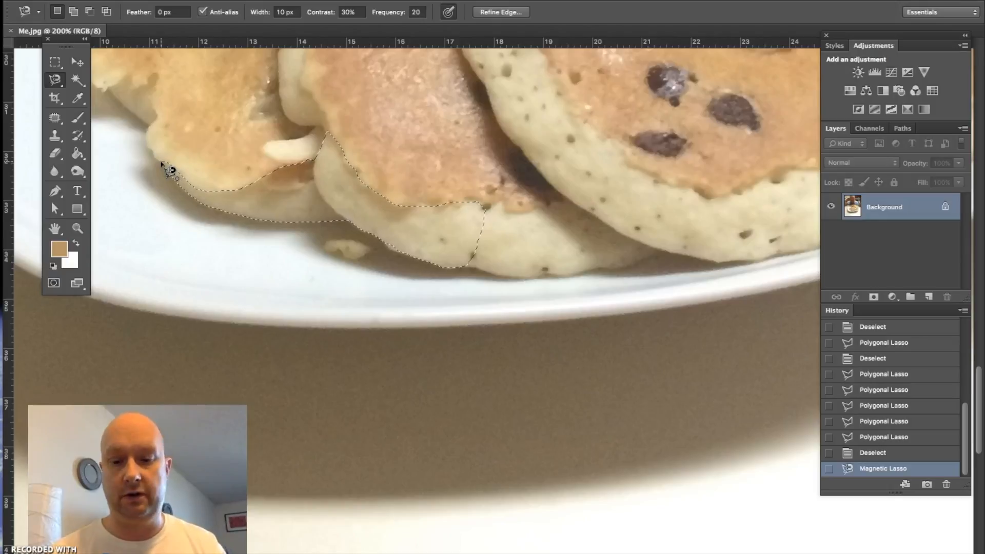
- Try copying the pancake selection to a new layer and isolating it by hiding the Background, and revert to the Magnetic Lasso history state
key("super+j")
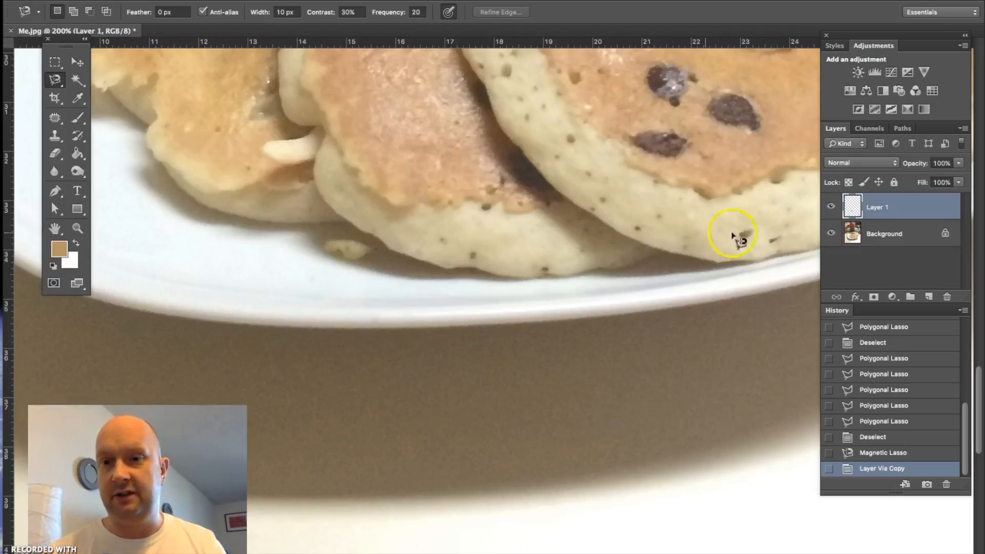
left_click(831, 234)
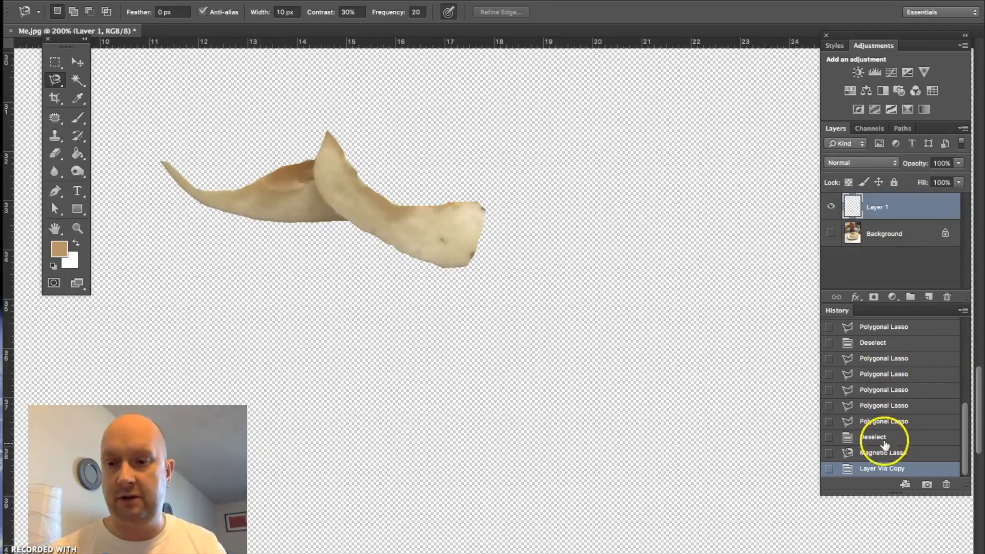
left_click(884, 454)
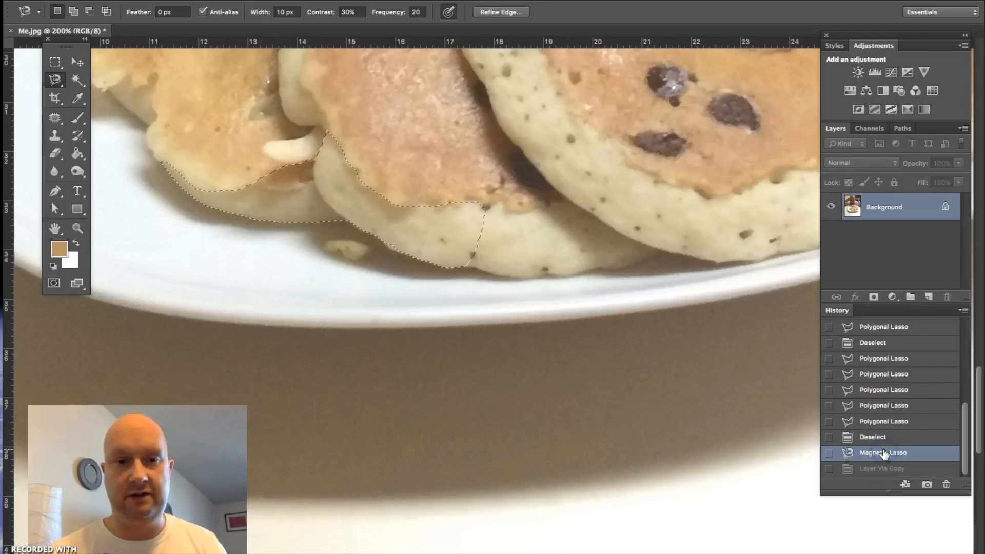
- Feather the pancake selection with a radius of 5 and copy it to a new layer
left_click(278, 0)
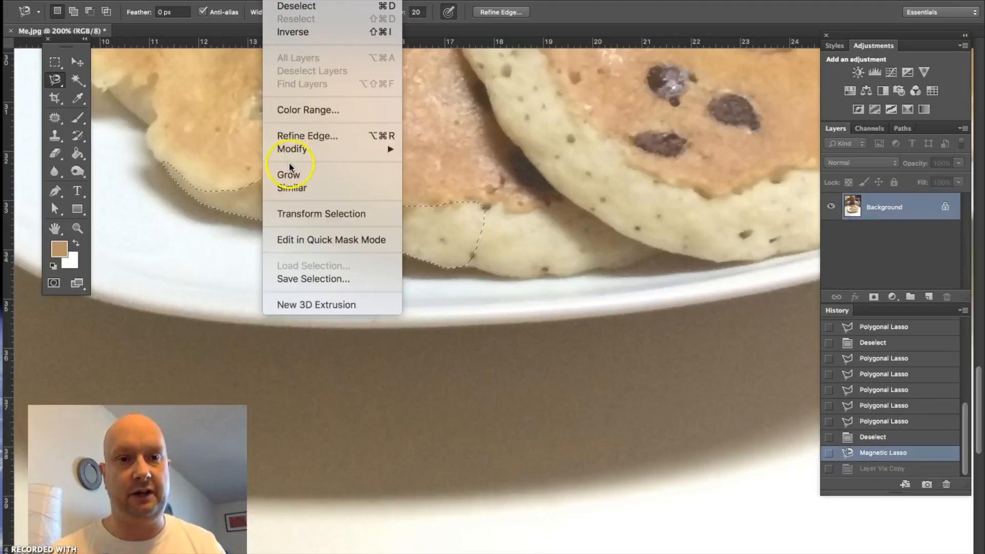
mouse_move(292, 152)
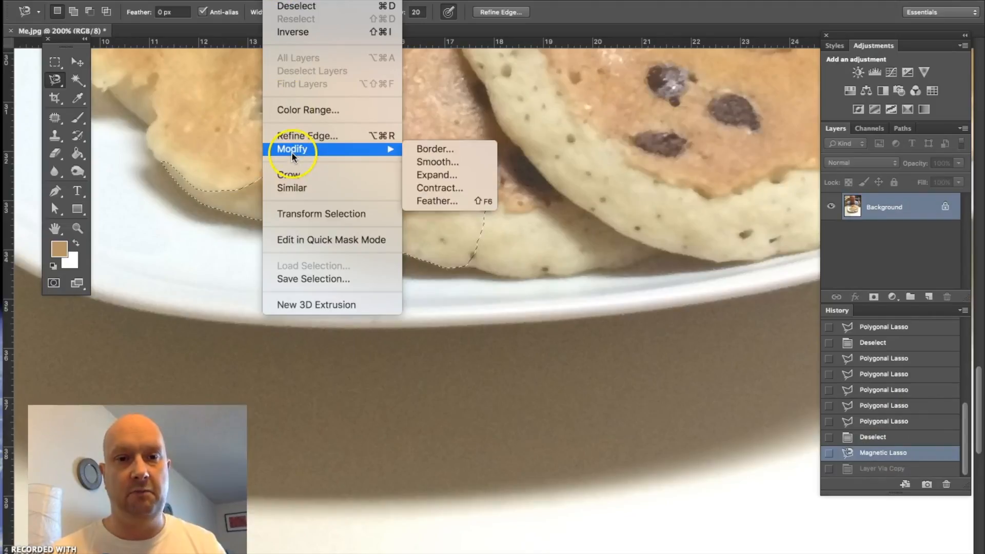
left_click(437, 200)
type("5")
key("Return")
key("ctrl+j")
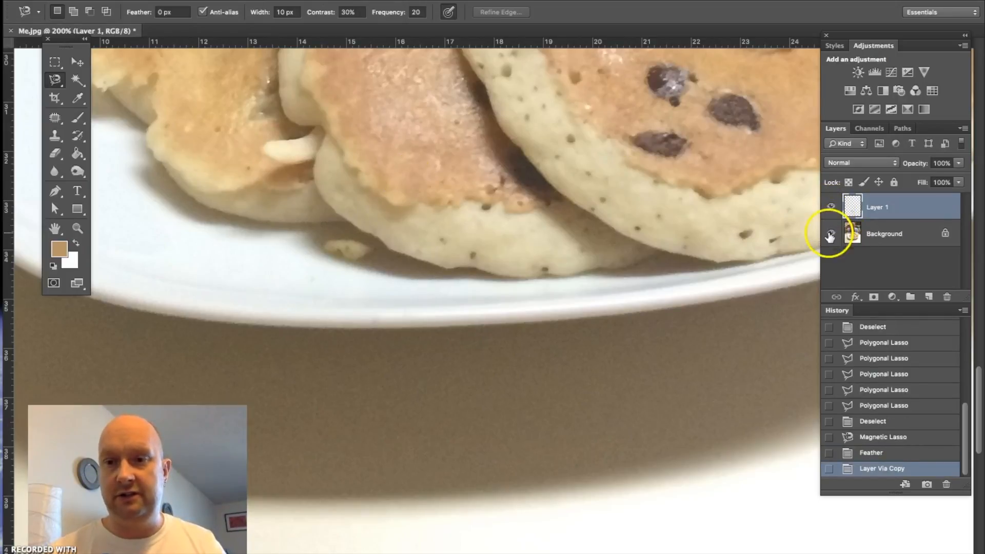
- Examine the feathered copy's edges with the Background hidden, and show the Background and the whole photo again
left_click(831, 235)
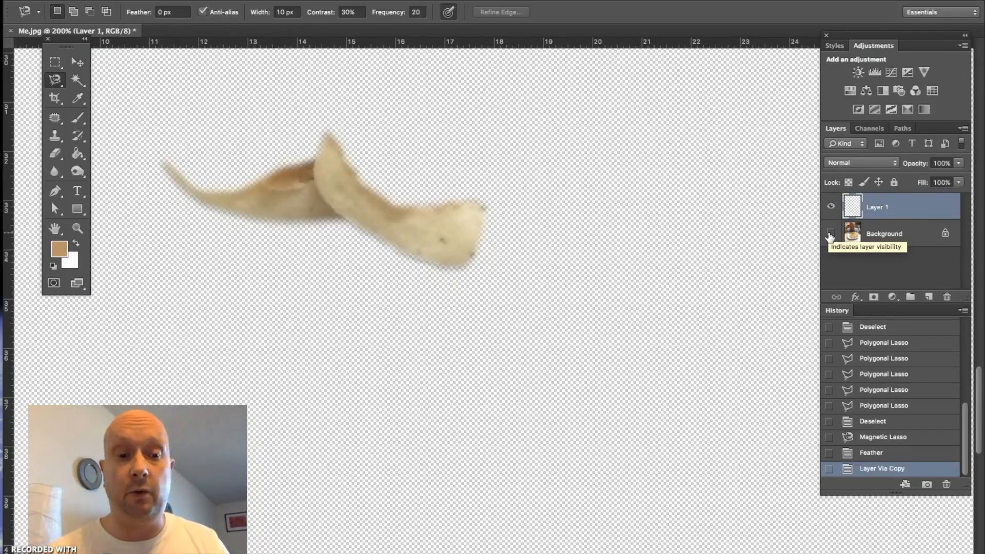
left_click(831, 235)
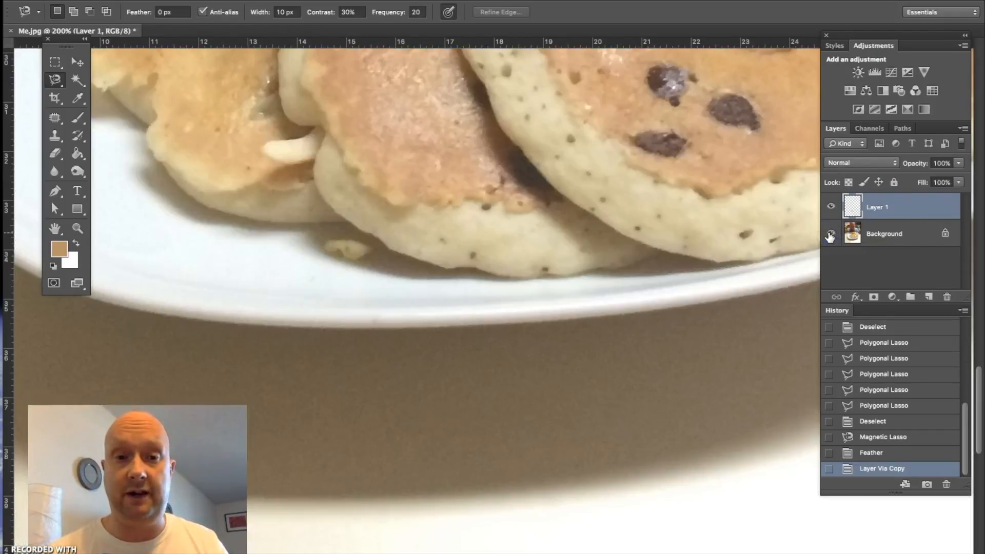
key("super+minus")
key("super+minus")
key("super+minus")
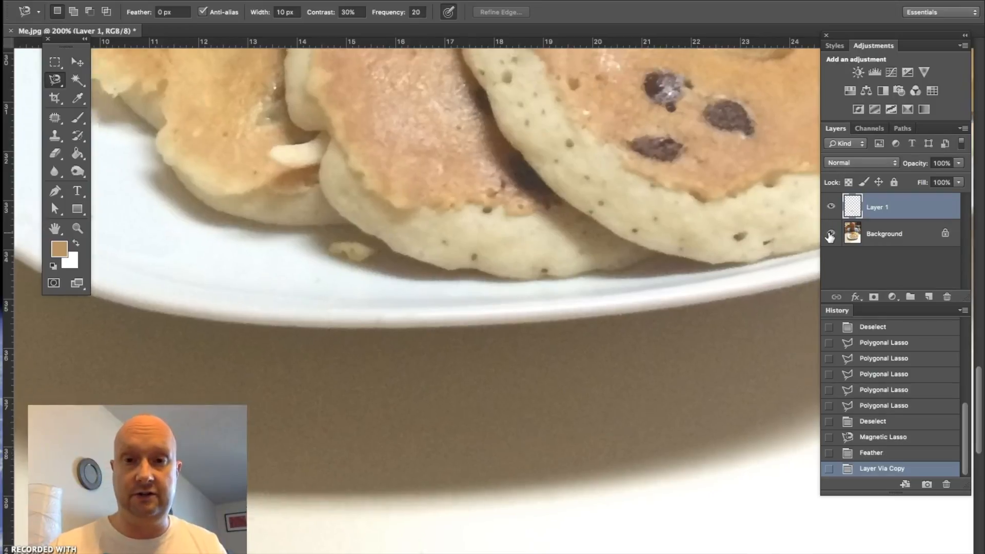
key("super+minus")
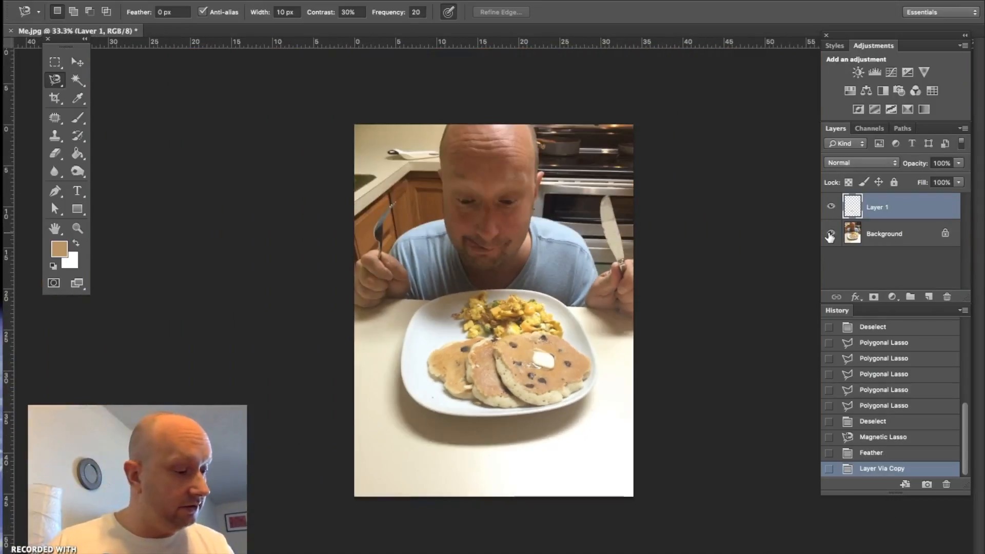
key("super+0")
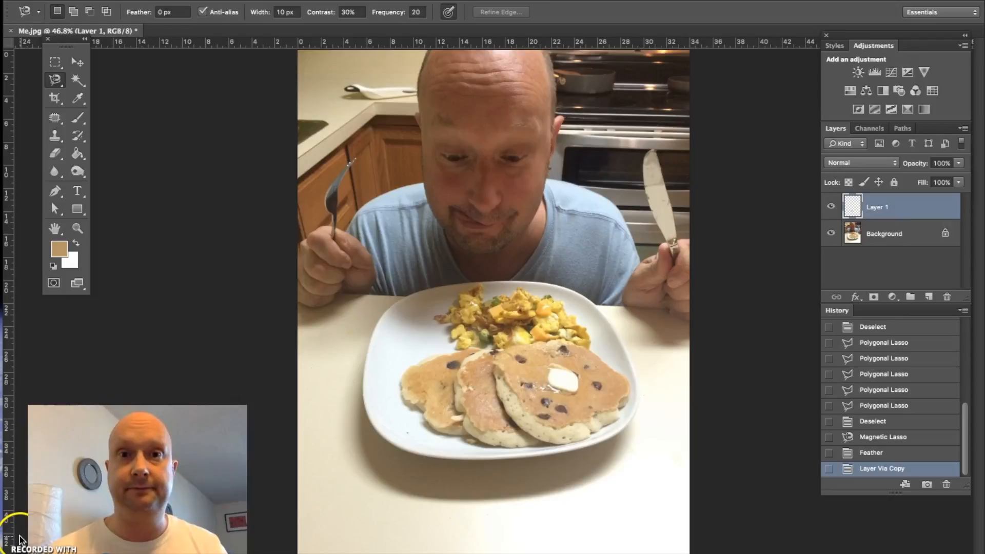
key("Tab")
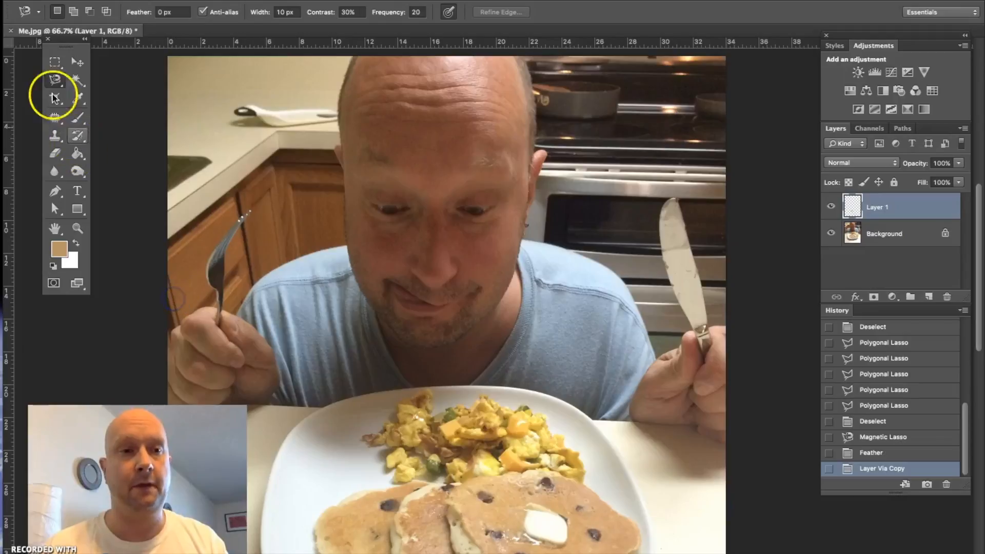
left_click(54, 81)
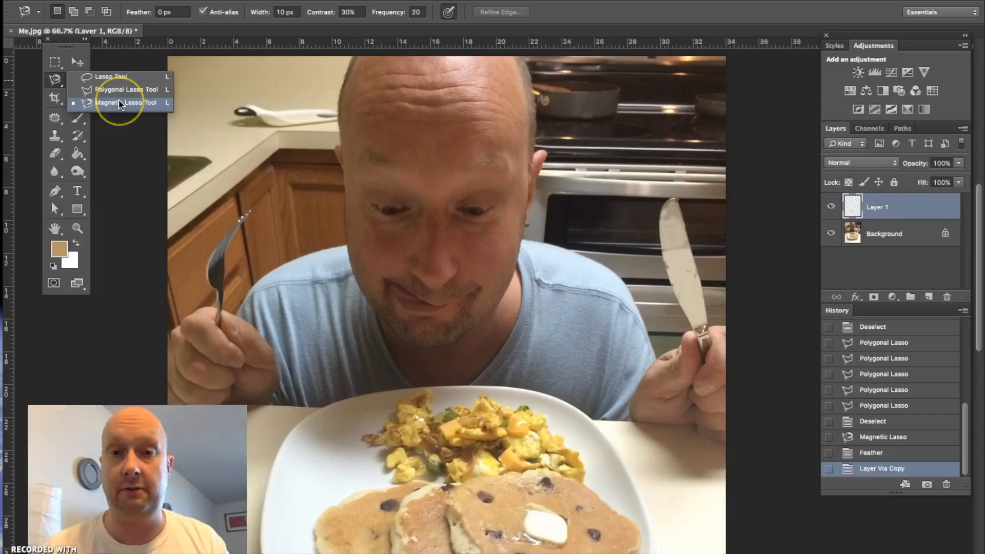
left_click(55, 80)
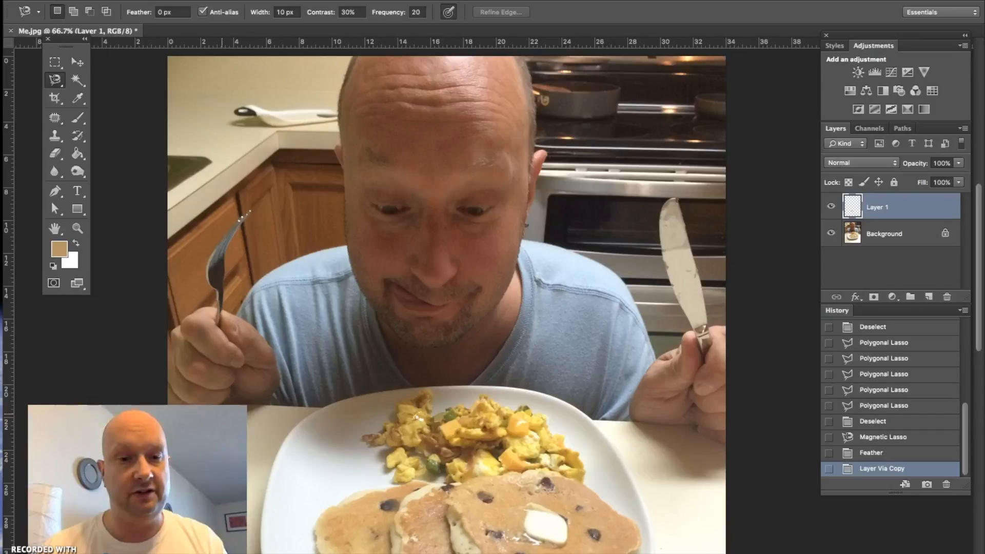
left_click(50, 82)
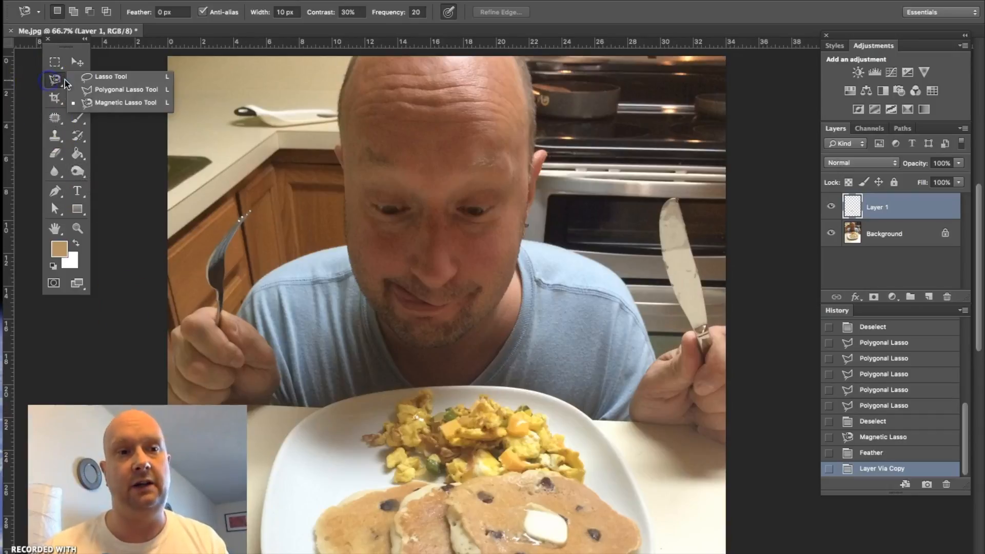
left_click(57, 82)
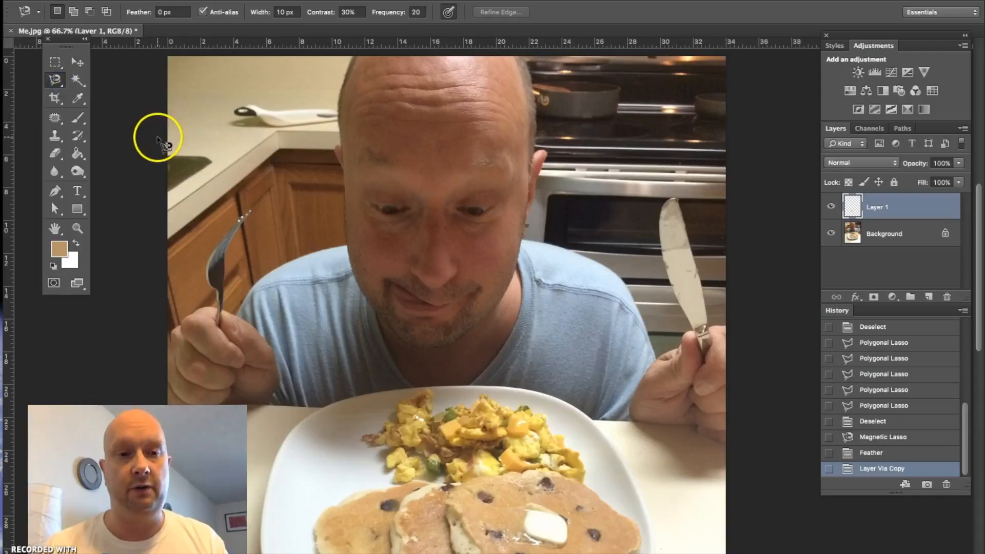
- Begin a Magnetic Lasso outline of the man at the photo's edge, tracing his fork-holding hand and both sides of the fork
left_click(168, 334)
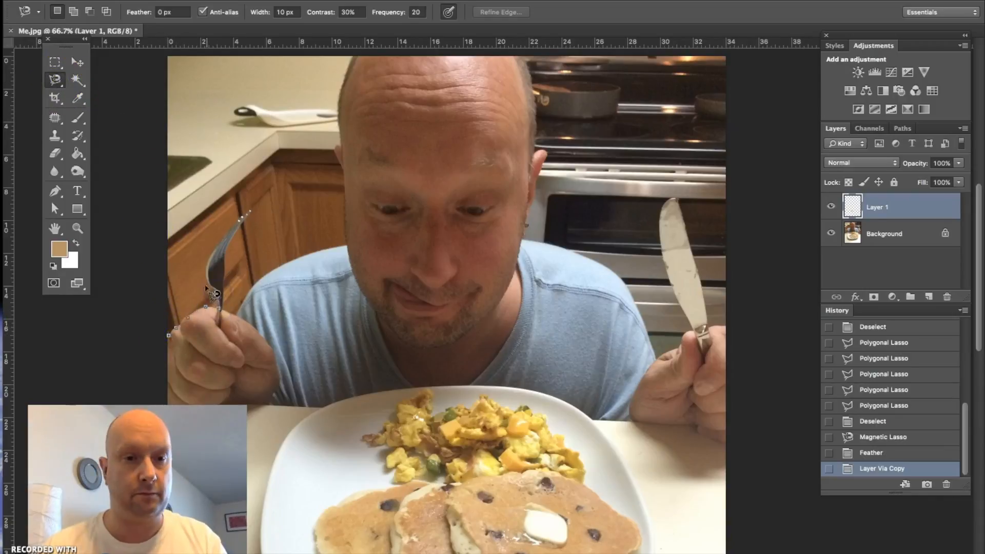
double_click(249, 213)
left_click(169, 337)
left_click(177, 325)
left_click(202, 306)
left_click(218, 291)
left_click(214, 250)
left_click(234, 226)
left_click(250, 210)
left_click(237, 231)
- Continue the Magnetic Lasso outline over the shoulder beside the fork and around the man's head to the opposite ear
left_click(238, 314)
left_click(342, 241)
left_click(340, 138)
left_click(536, 154)
left_click(527, 213)
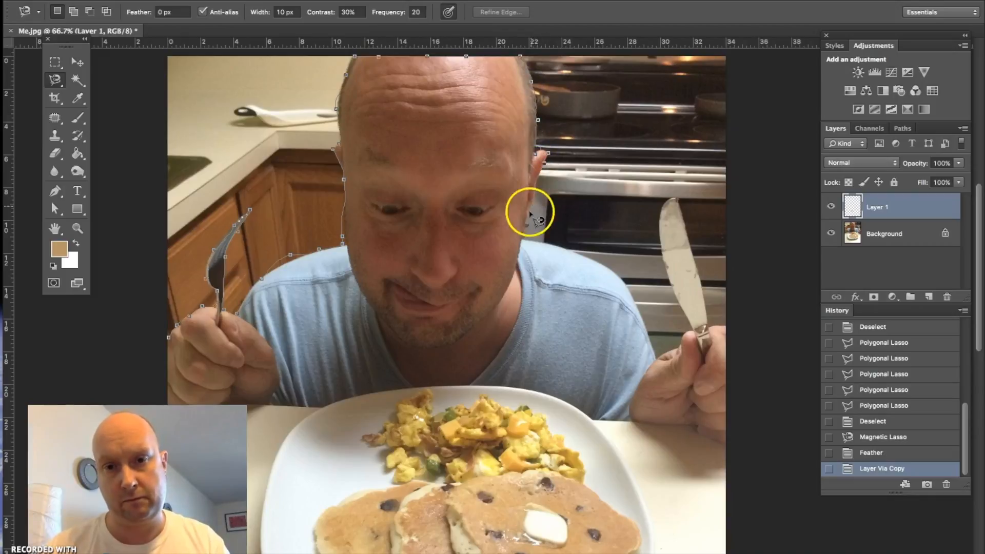
- Trace the other shoulder, the knife and its hand, and close the outline along the counter and the plate's upper rim
left_click(648, 329)
left_click(667, 277)
left_click(659, 214)
left_click(699, 268)
left_click(726, 443)
left_click(702, 435)
left_click(590, 414)
left_click(479, 388)
double_click(229, 404)
- Add the missing parts of the fork-holding hand to the selection with the Magnetic Lasso
left_click(174, 343, "shift")
double_click(187, 359, "shift")
left_click(229, 395, "shift")
left_click(167, 385, "shift")
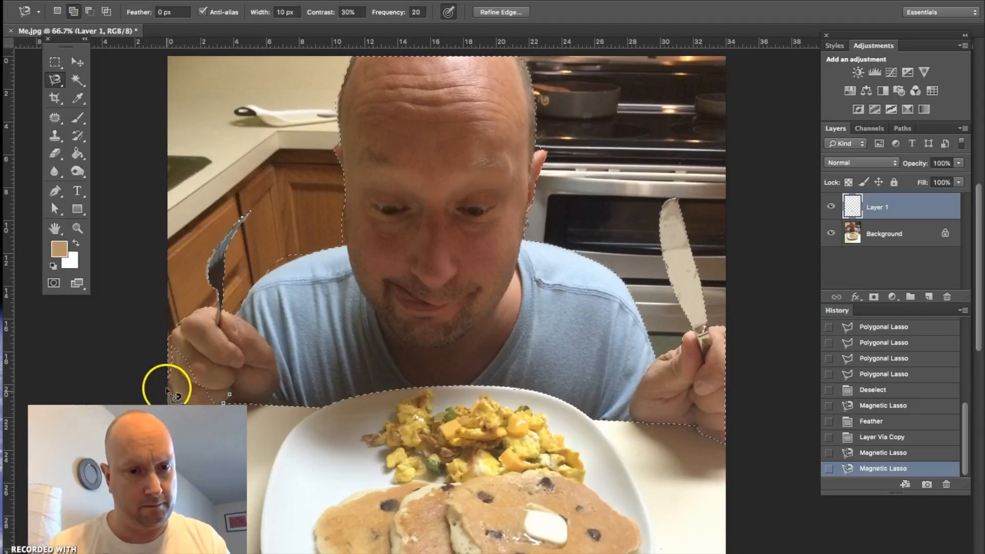
double_click(171, 365, "shift")
double_click(188, 369, "shift")
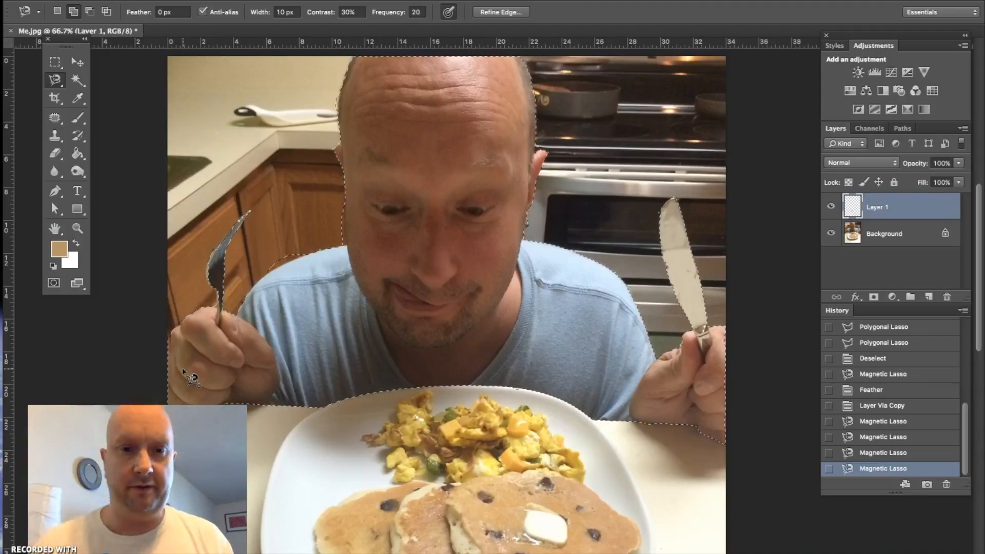
- Examine the selection outline closely around the fork and the shoulder beside it
left_click(143, 311, "shift")
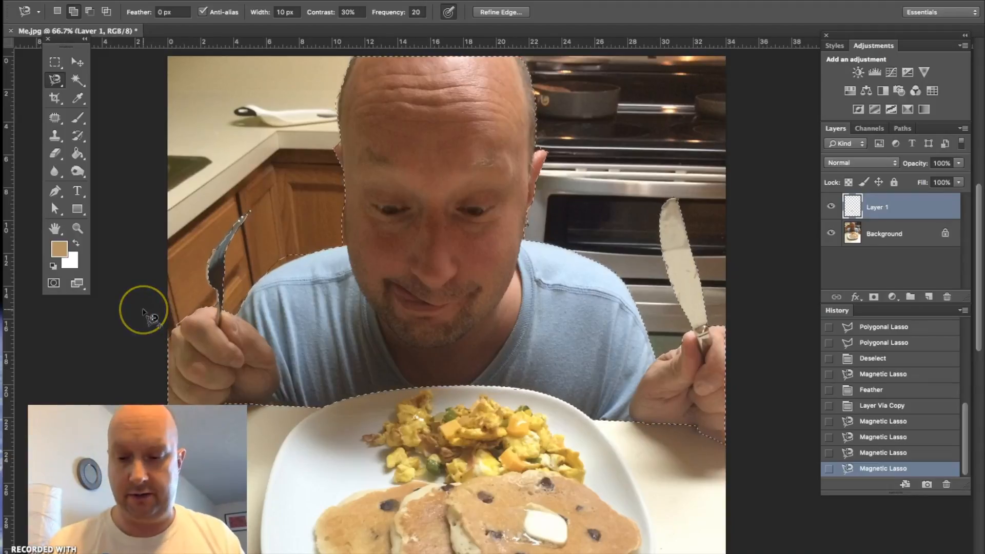
key("super+equal")
key("super+equal")
scroll(148, 319, "left", 10)
scroll(149, 318, "up", 4)
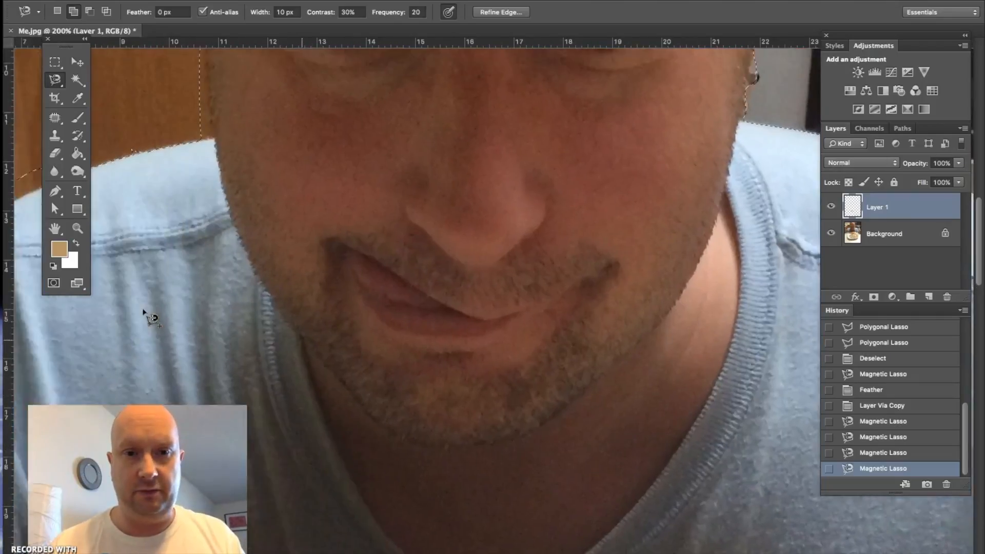
scroll(143, 310, "right", 2)
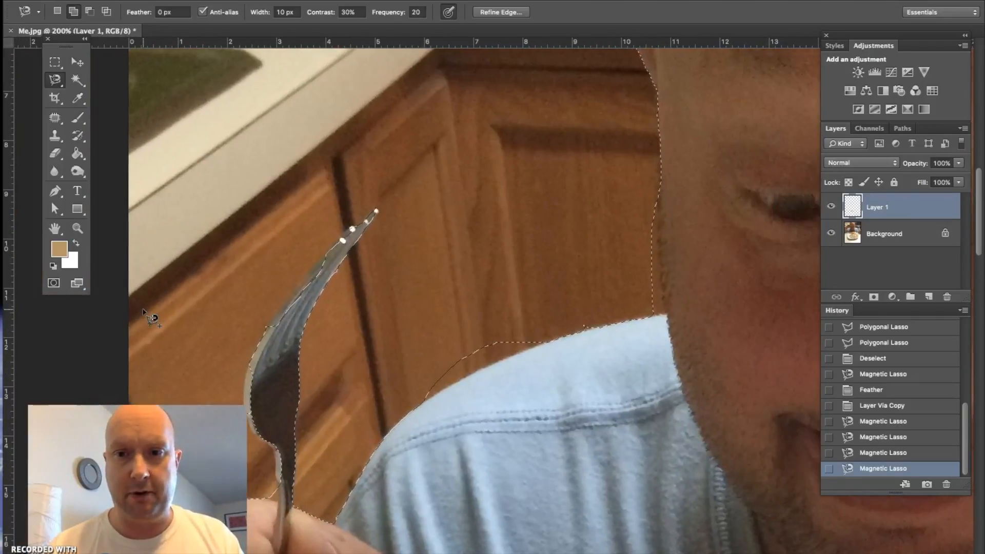
- Subtract the excess cabinet background beside the face and above the fork-side shoulder from the selection with the Lasso tool
left_click(53, 81)
left_click(103, 78)
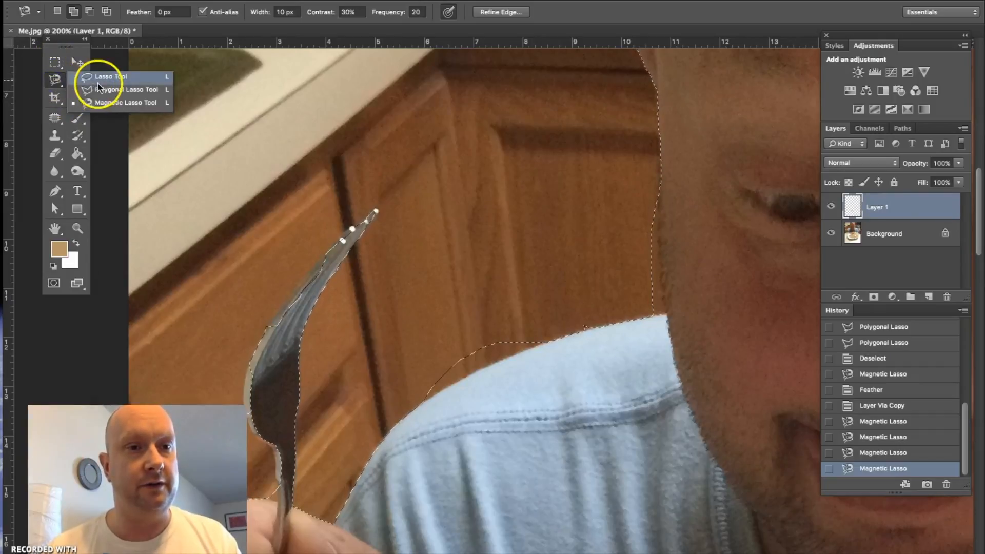
left_click(92, 11)
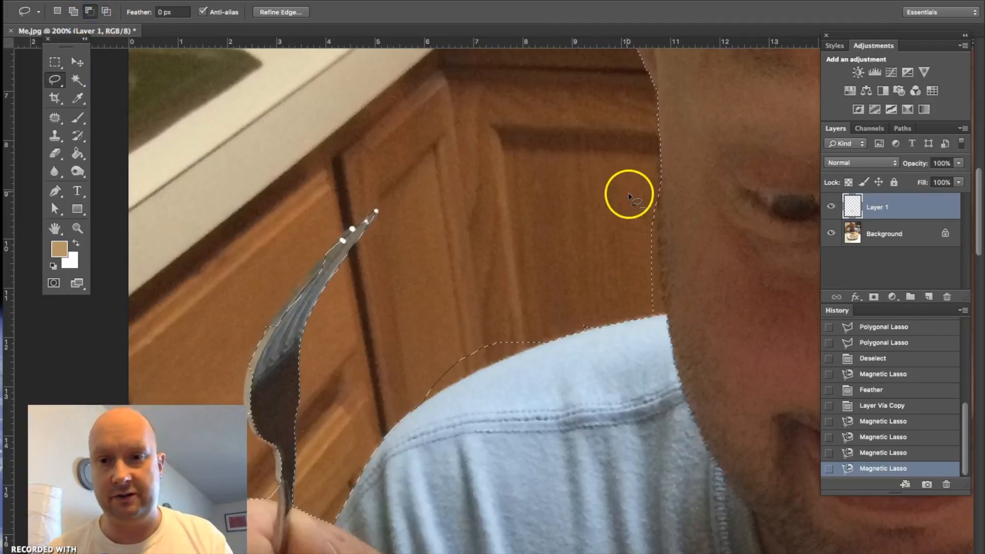
left_click(650, 193)
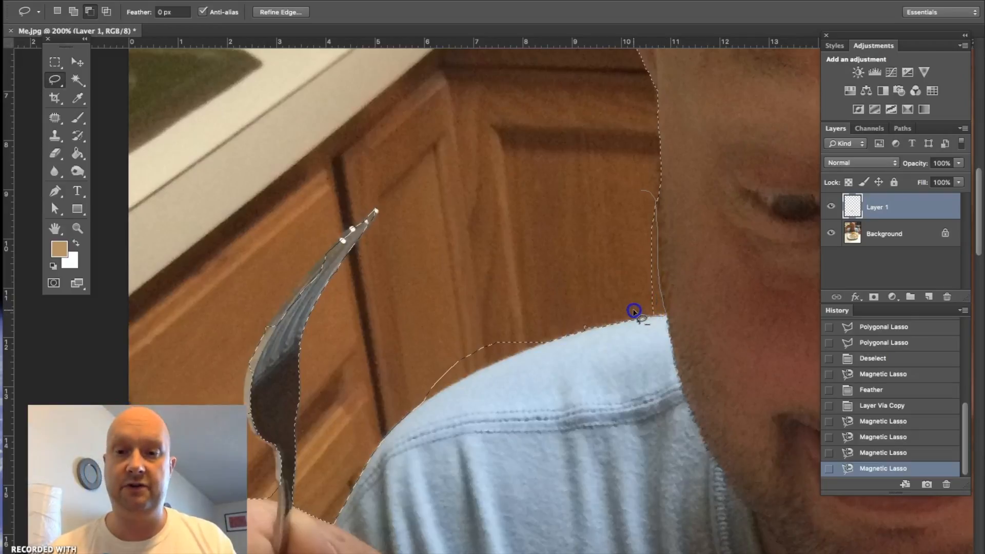
mouse_move(634, 311)
left_mouse_down()
mouse_move(640, 323)
mouse_move(656, 182)
left_mouse_up()
mouse_move(600, 326)
left_mouse_down()
mouse_move(570, 325)
mouse_move(589, 312)
mouse_move(551, 340)
left_mouse_up()
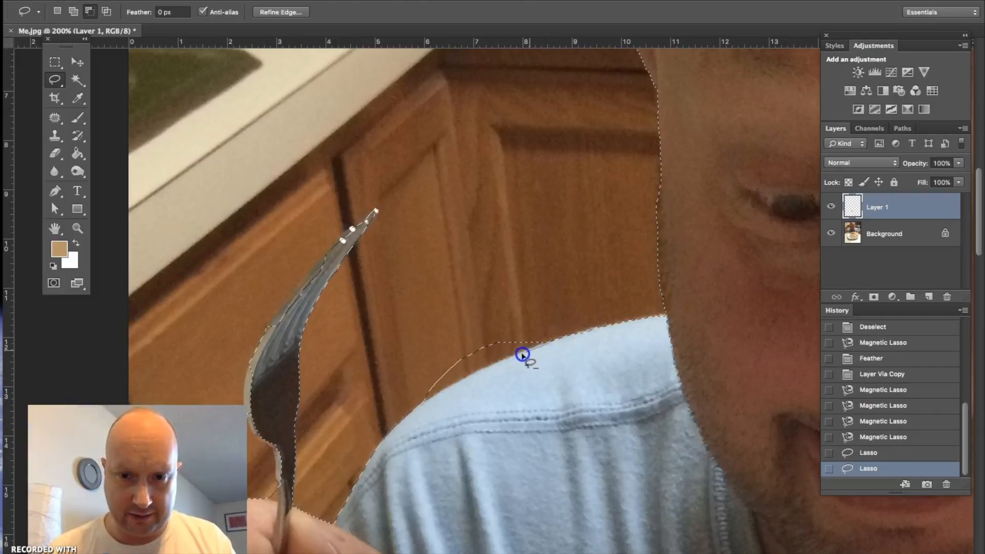
mouse_move(448, 387)
left_mouse_down()
mouse_move(421, 402)
mouse_move(416, 372)
mouse_move(482, 323)
left_mouse_up()
left_click_drag(541, 324, 542, 326)
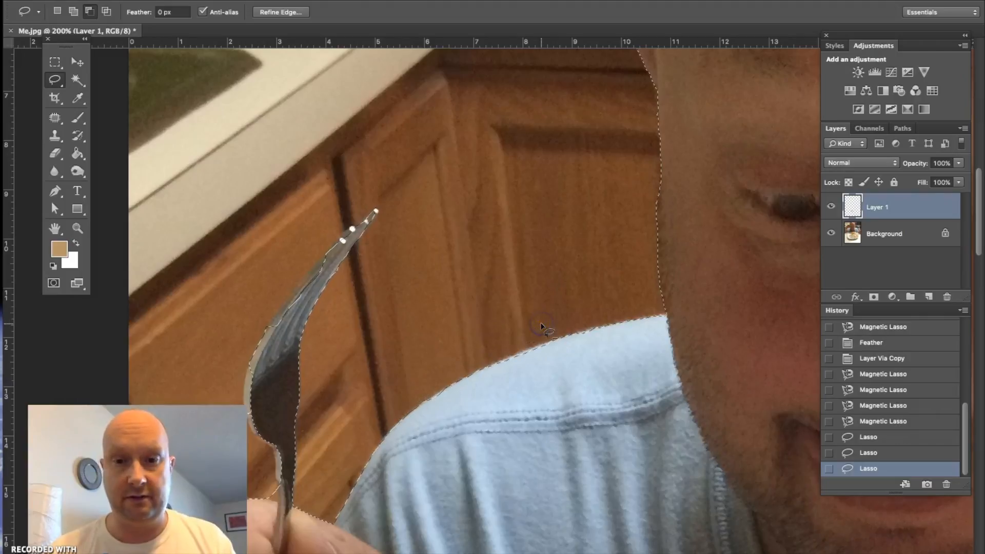
- Add the missing outer edge of the fork's head to the selection with the Lasso tool
scroll(293, 295, "down", 2)
scroll(292, 295, "left", 1)
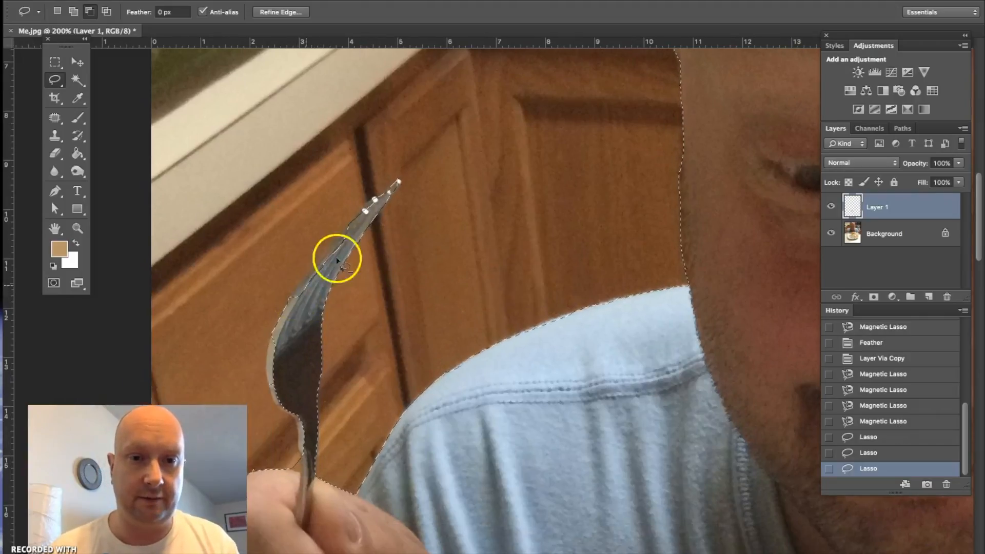
left_click(71, 15)
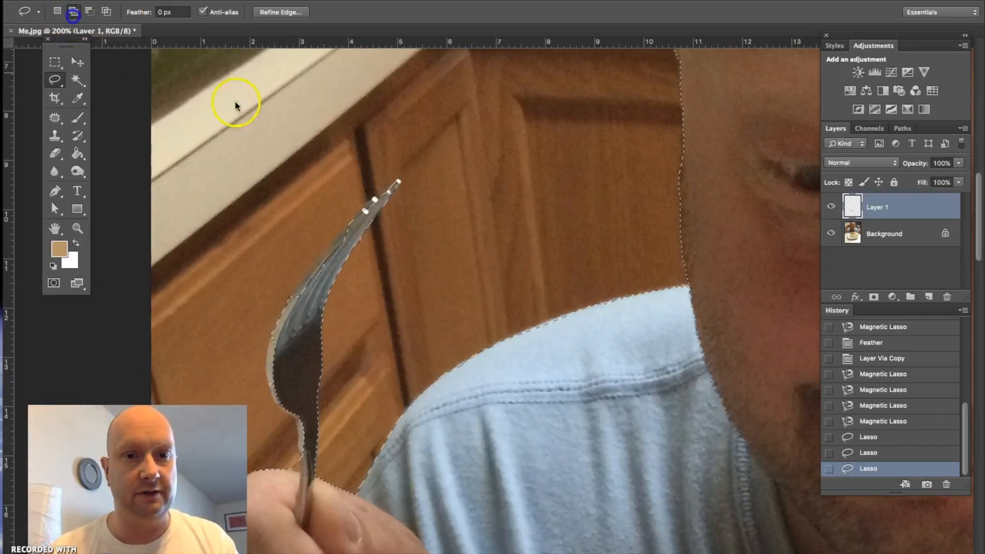
left_click_drag(356, 219, 353, 220)
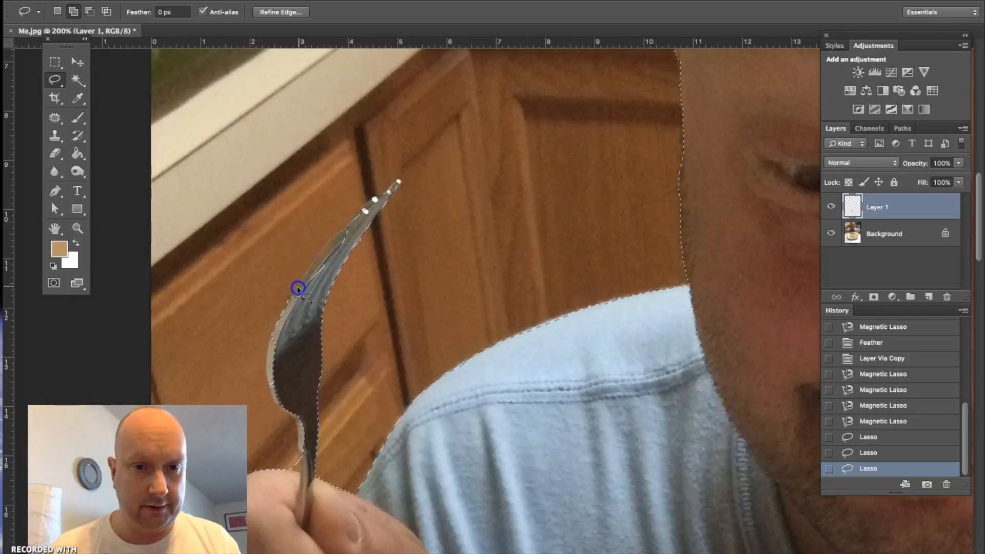
left_click_drag(352, 244, 369, 222)
scroll(295, 345, "down", 3)
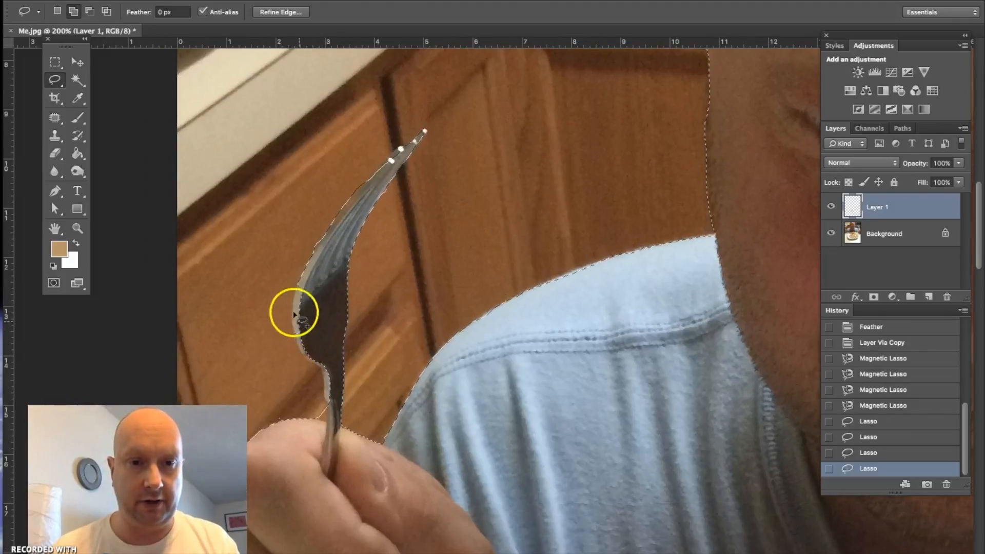
mouse_move(302, 278)
left_mouse_down()
mouse_move(296, 338)
mouse_move(308, 340)
mouse_move(309, 300)
mouse_move(306, 350)
mouse_move(333, 405)
mouse_move(319, 331)
left_mouse_up()
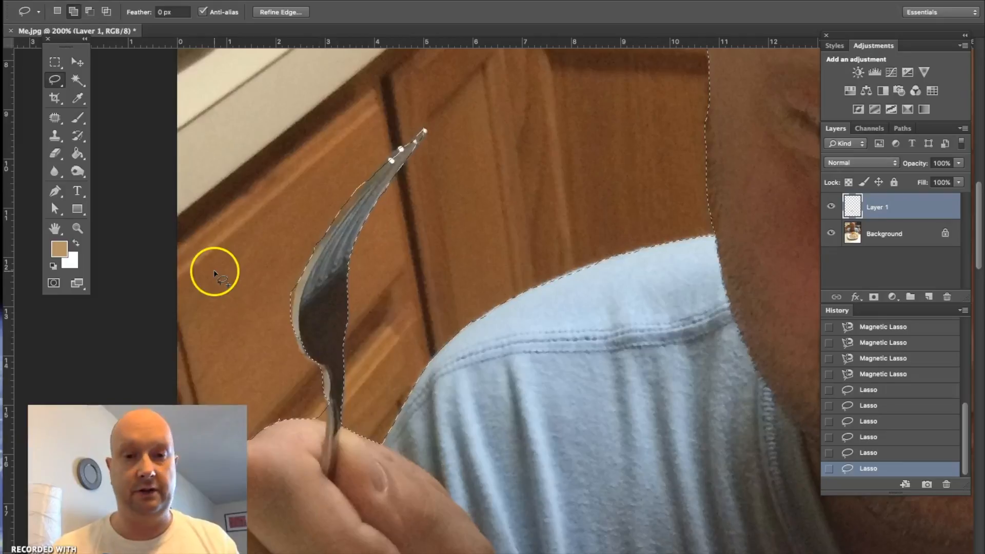
- Subtract the background slivers beside the fork's handle and along the upper edge of the hand holding it
scroll(350, 306, "left", 5)
scroll(350, 306, "down", 3)
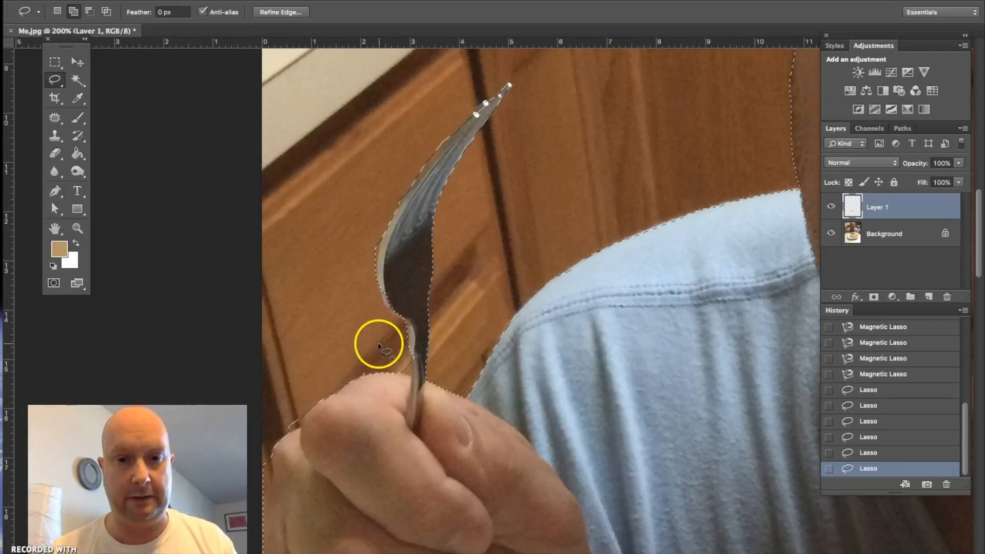
left_click(89, 11)
left_click_drag(403, 367, 410, 377)
left_click_drag(304, 418, 289, 430)
left_click_drag(278, 440, 266, 462)
- Trim the leftover background from the selection along the knife side of the man's head
scroll(491, 167, "up", 9)
scroll(492, 167, "right", 5)
scroll(491, 167, "right", 10)
scroll(491, 206, "down", 8)
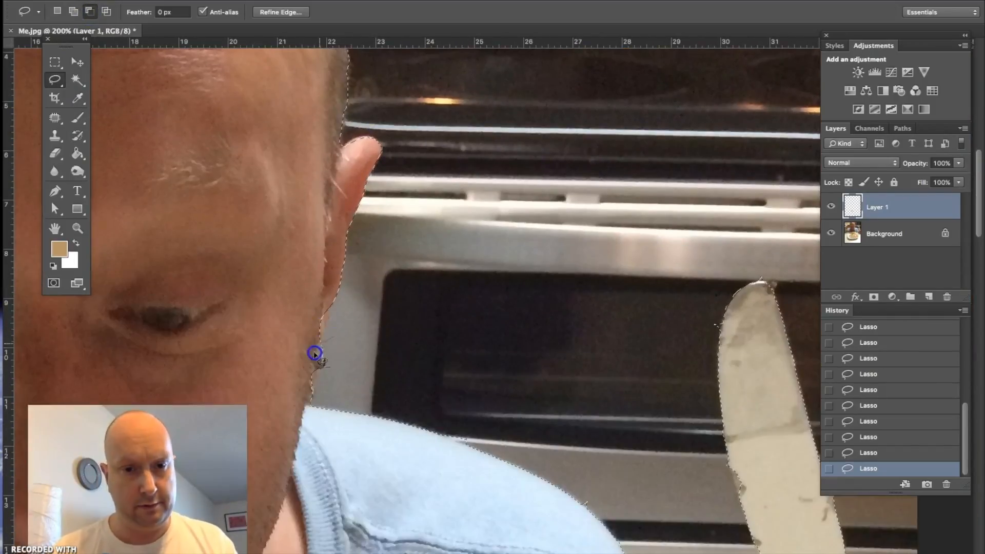
left_click_drag(490, 241, 499, 251)
scroll(570, 234, "up", 4)
left_click_drag(593, 183, 610, 197)
- Subtract the stray counter area beside the underside of the fork-holding hand from the selection
scroll(671, 301, "down", 10)
scroll(468, 238, "left", 20)
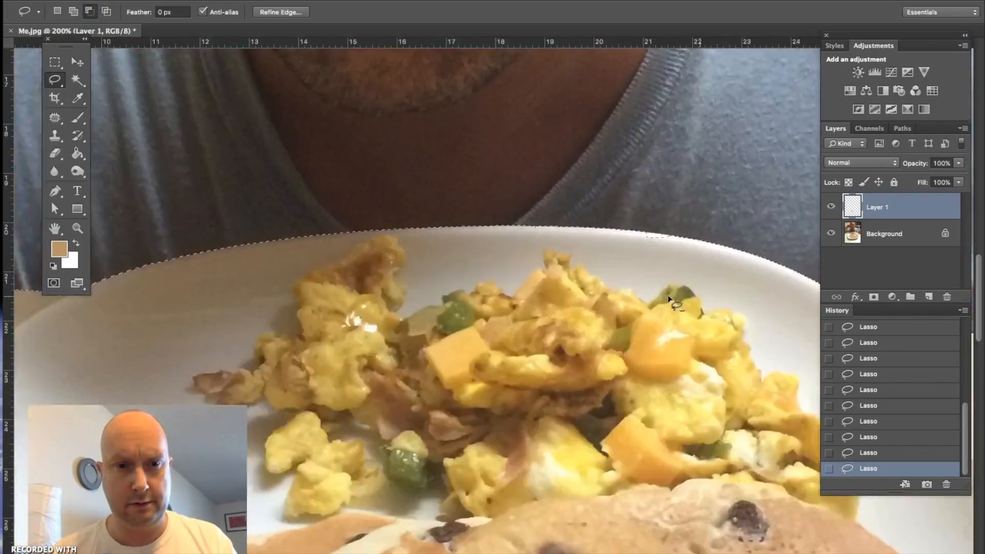
left_click(75, 11)
left_click(90, 11)
mouse_move(446, 289)
left_mouse_down()
mouse_move(443, 264)
mouse_move(469, 271)
left_mouse_up()
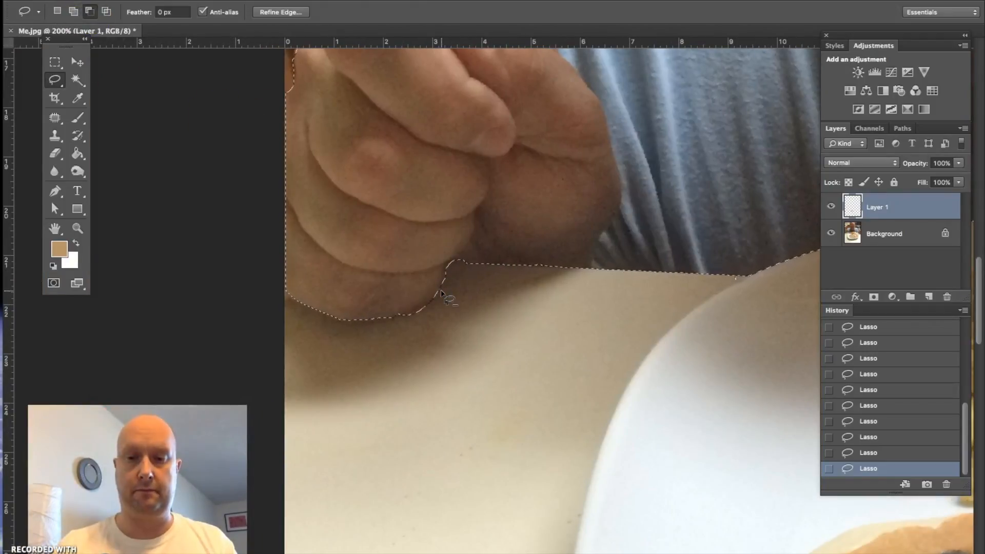
- Copy the selected man from the Background layer to a new layer and hide the Background
key("super+0")
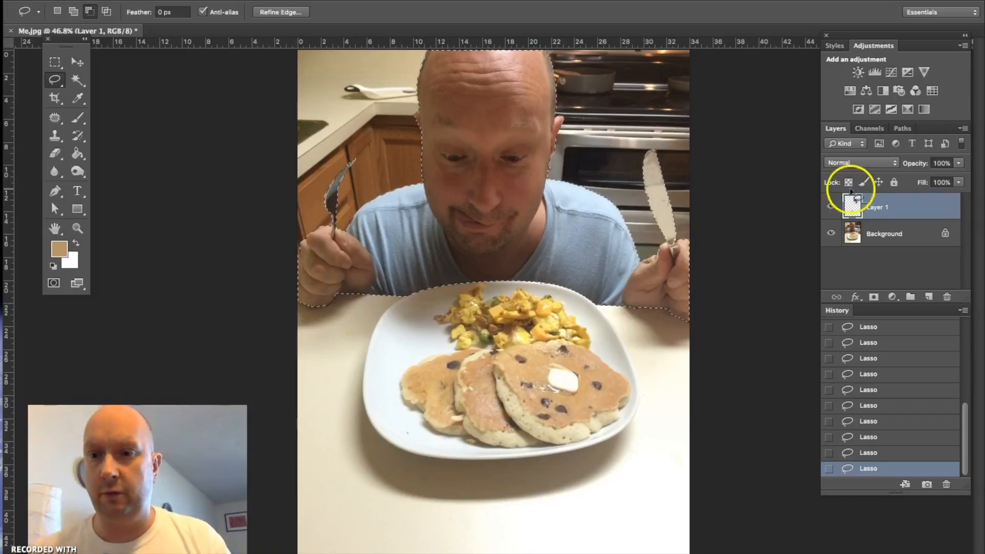
left_click(882, 233)
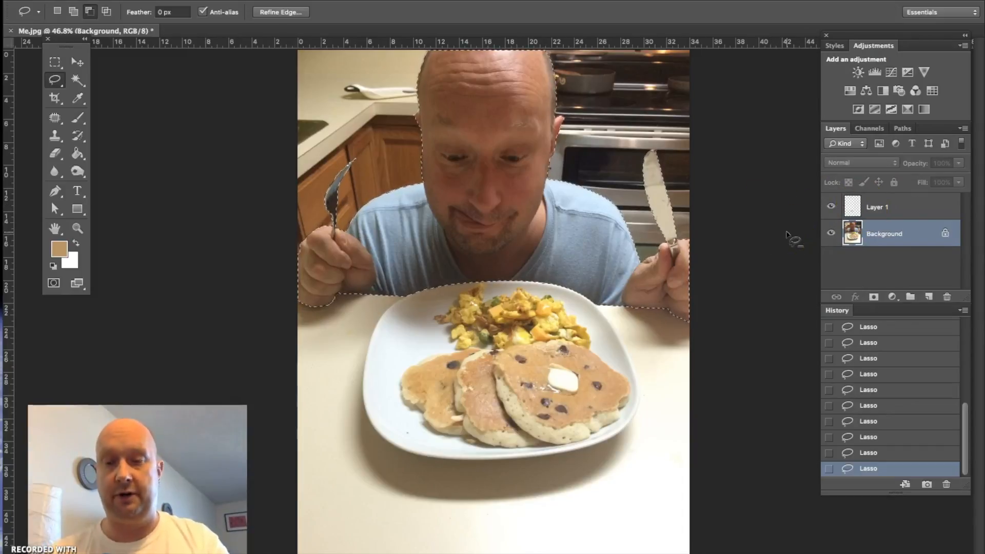
key("ctrl+j")
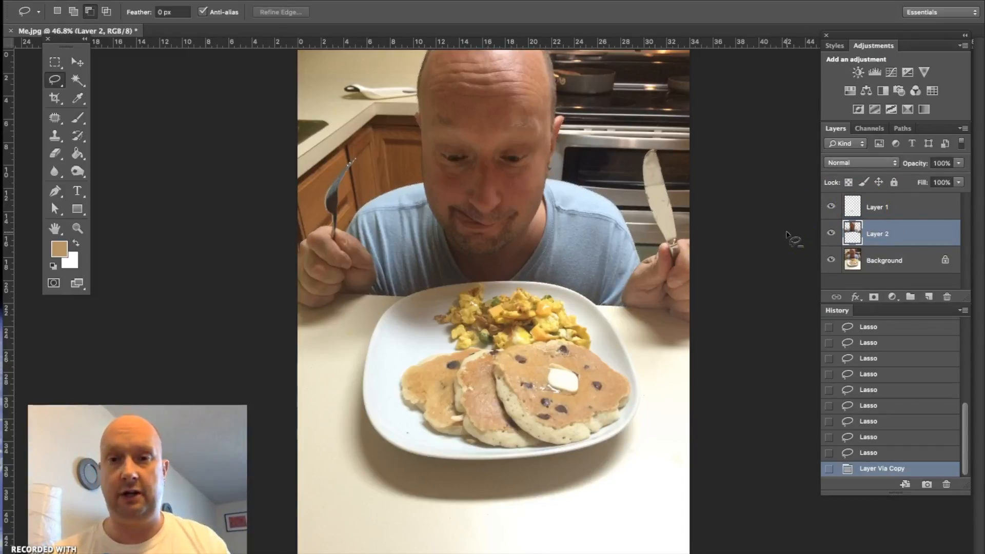
left_click(831, 261)
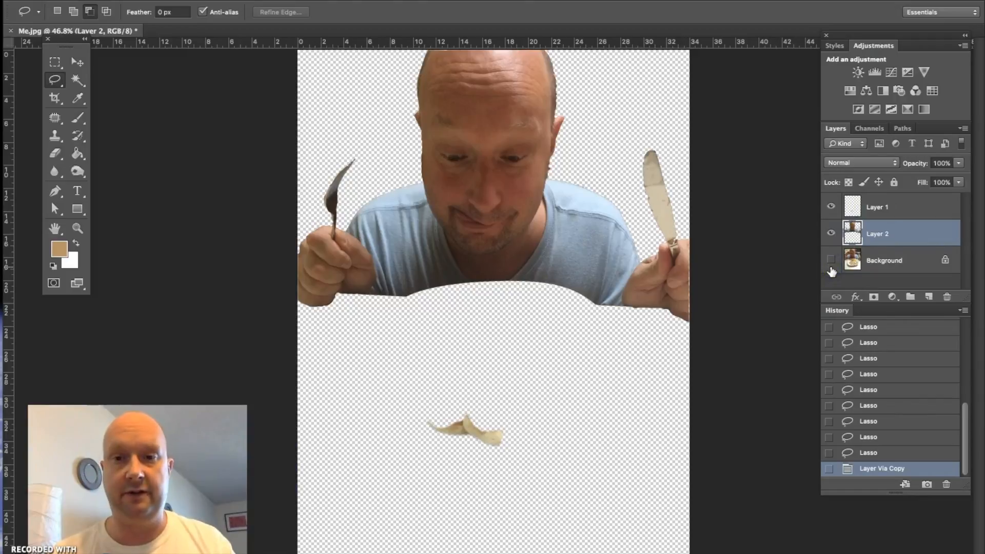
- Examine the cut-out's unfeathered edges closely around the neckline, the ear and the top of the head
key("ctrl+plus")
key("ctrl+plus")
key("ctrl+plus")
key("ctrl+plus")
key("ctrl+plus")
key("ctrl+plus")
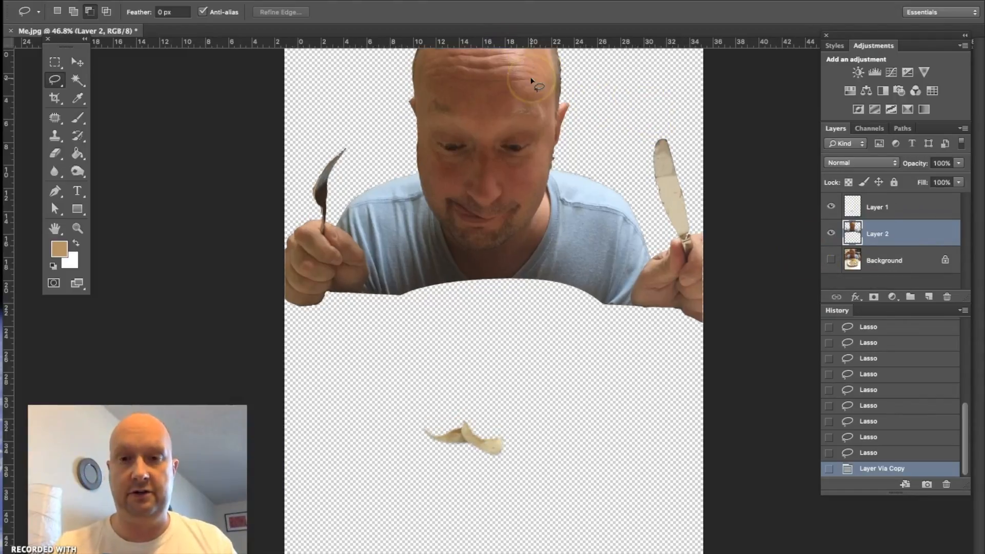
scroll(531, 81, "up", 5)
scroll(532, 81, "up", 10)
scroll(532, 81, "right", 5)
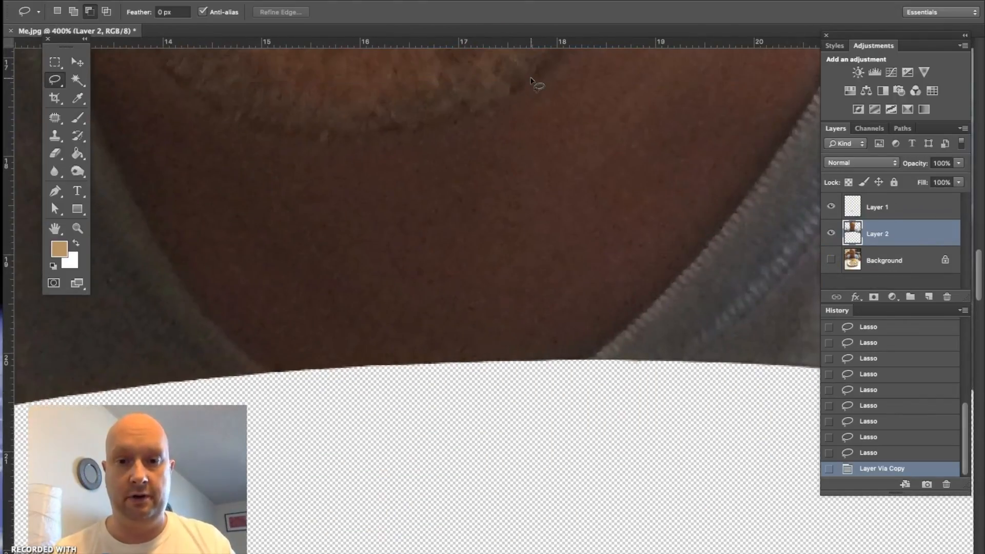
scroll(531, 80, "up", 15)
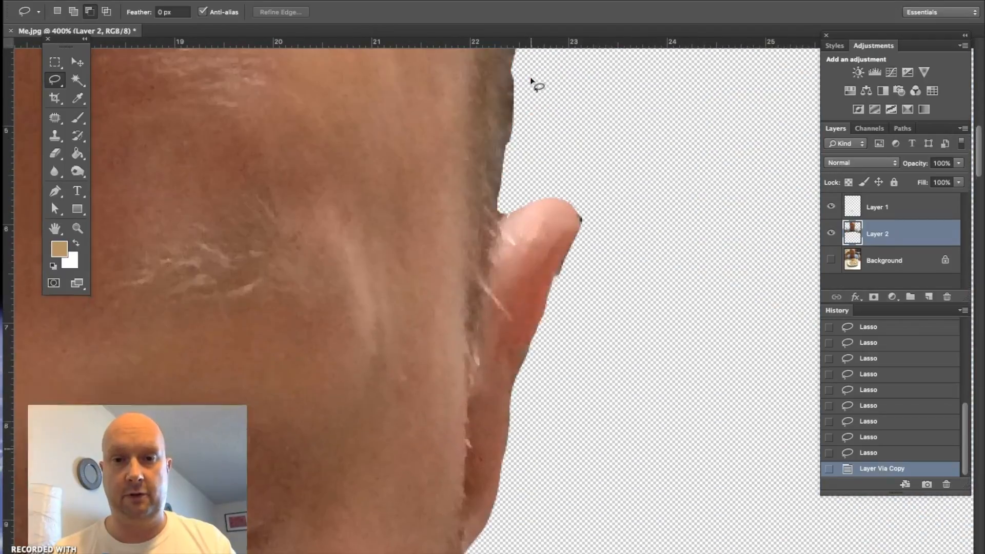
scroll(532, 80, "left", 3)
scroll(532, 81, "down", 4)
scroll(532, 81, "left", 8)
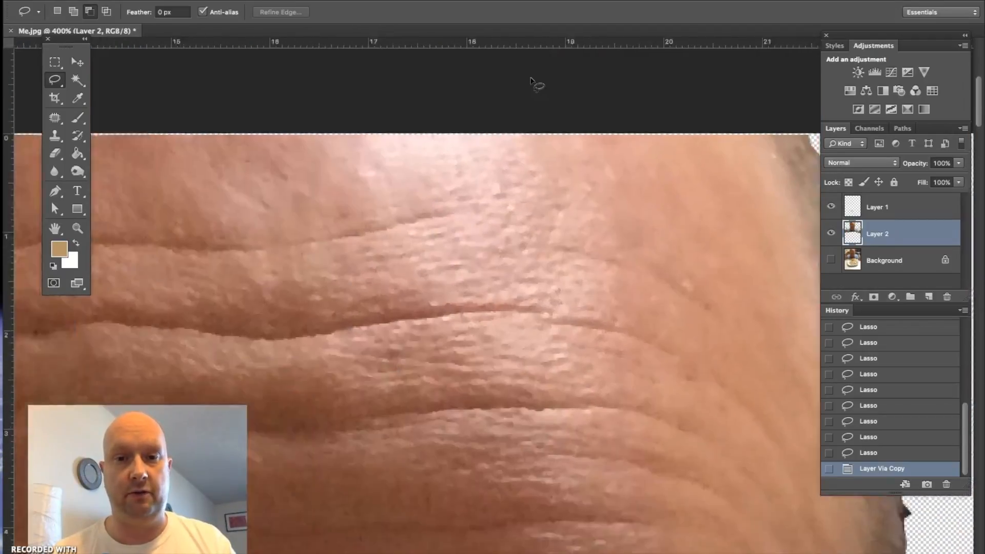
scroll(531, 80, "down", 5)
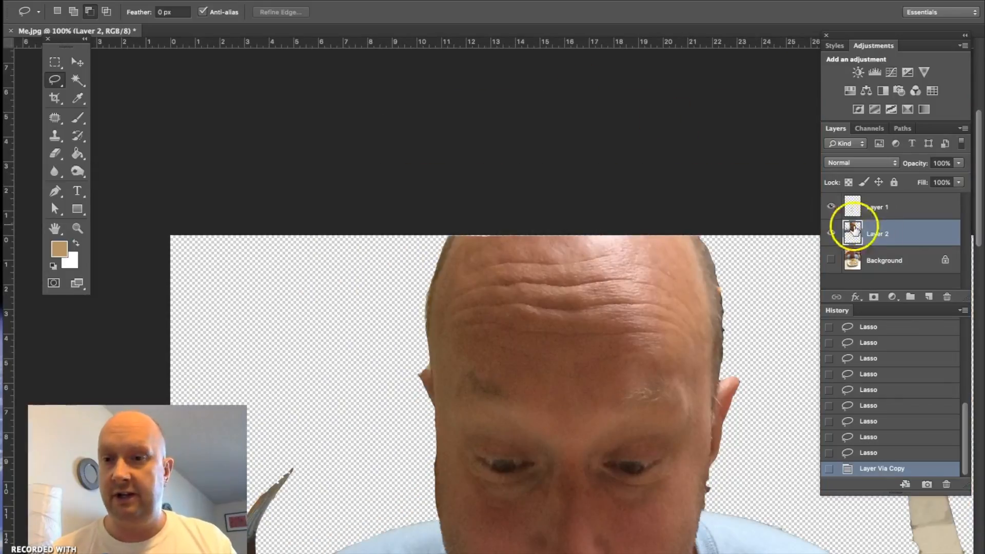
- Undo the layer copy and feather the man's selection with a radius of 4 pixels
key("super+z")
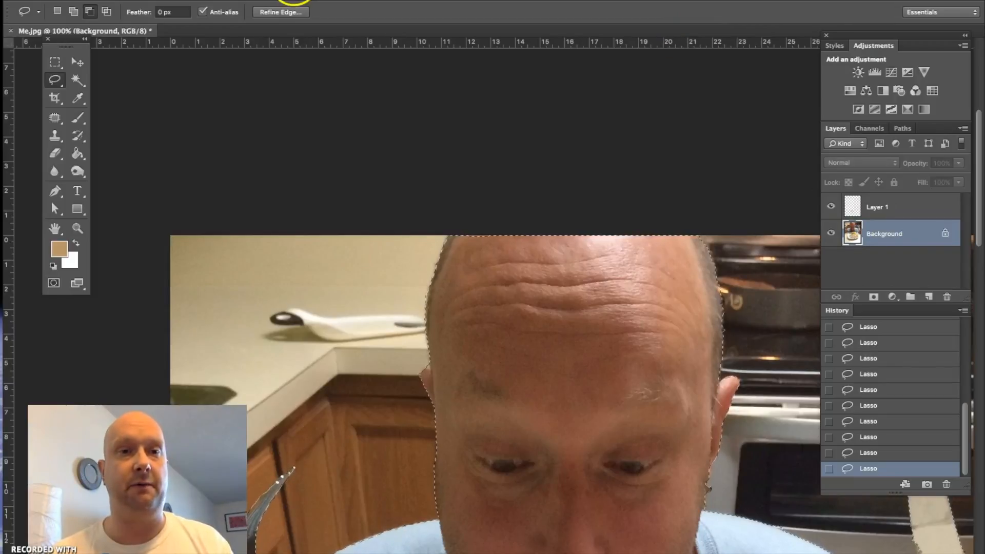
left_click(294, 1)
mouse_move(297, 148)
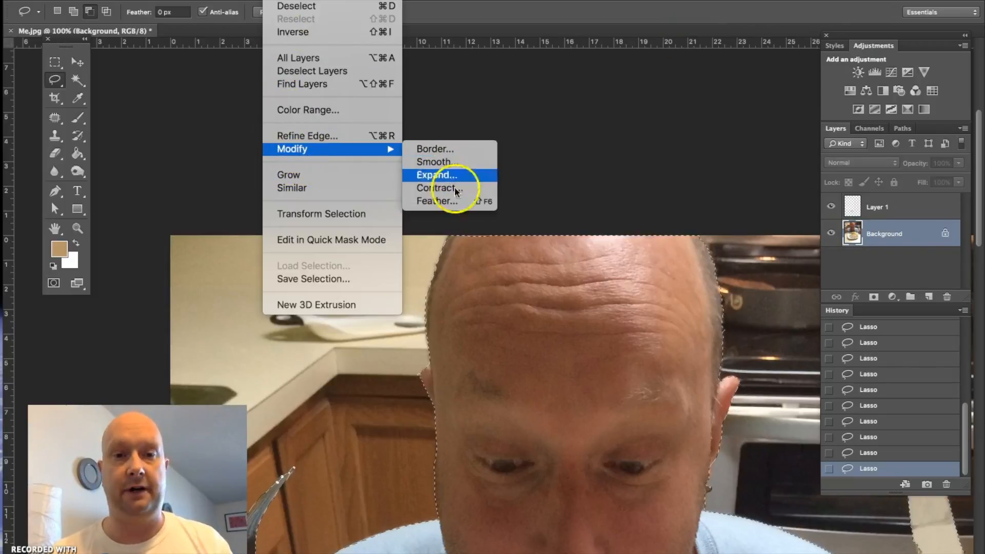
left_click(451, 203)
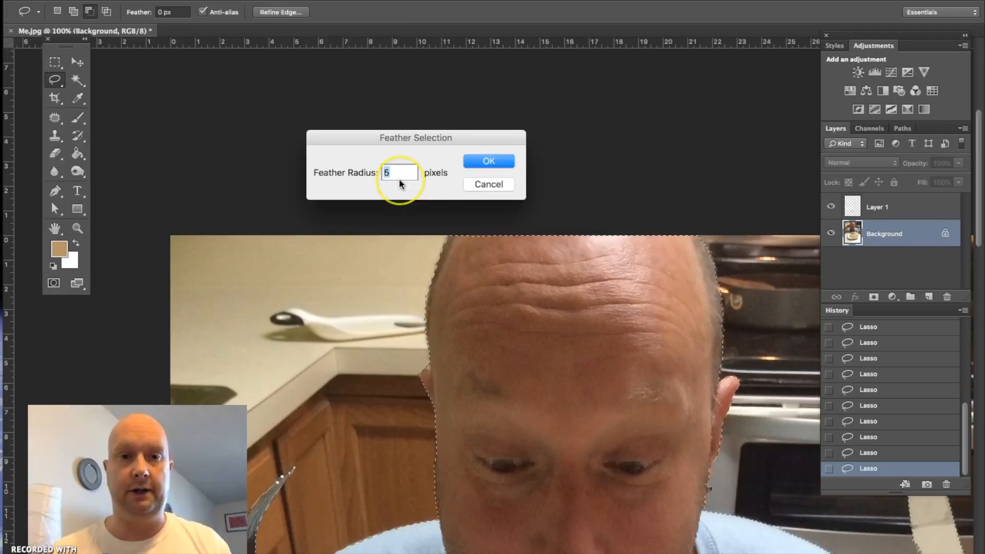
left_click(385, 173)
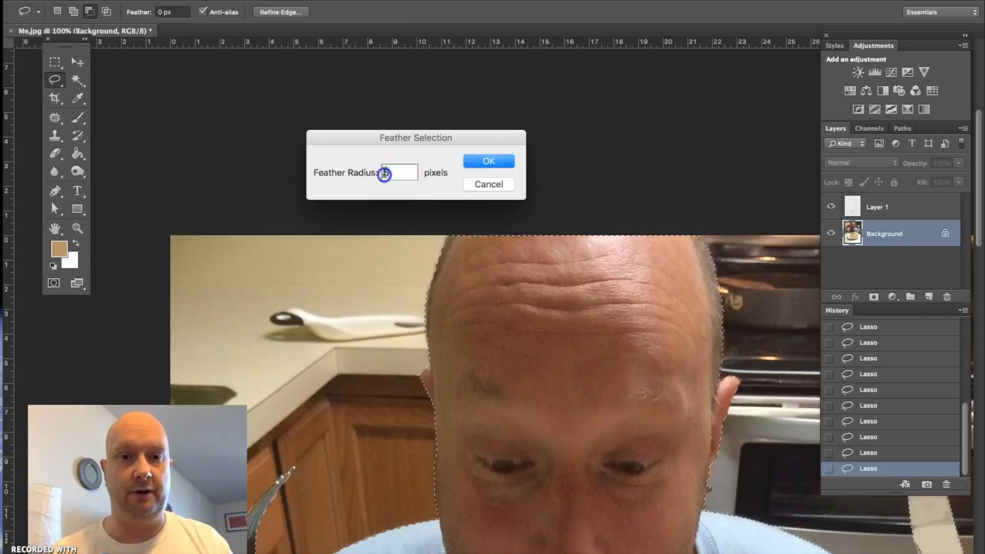
key("BackSpace")
type("4")
key("Return")
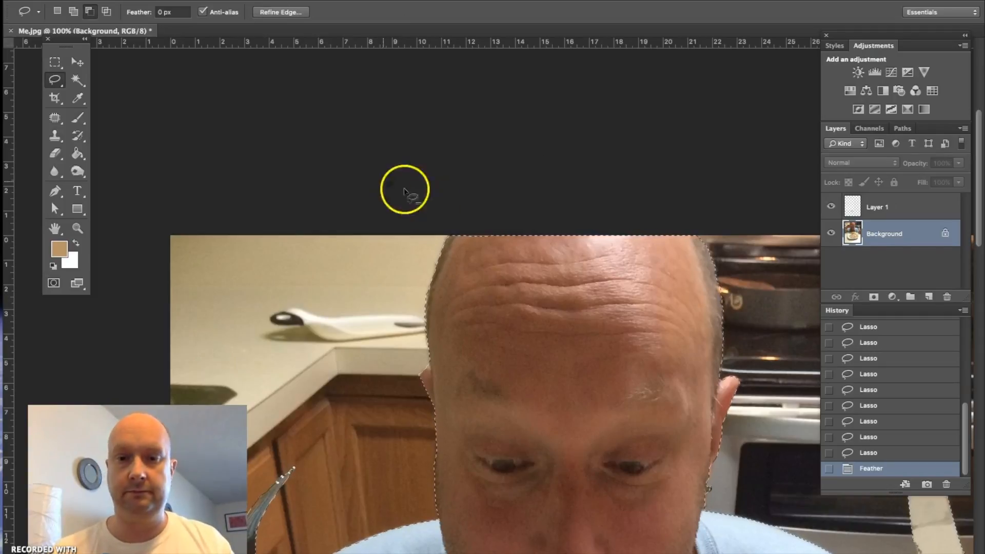
- Copy the feathered selection to a new layer and hide the Background to inspect the softened edges around the ear
scroll(352, 202, "down", 10)
scroll(353, 202, "right", 8)
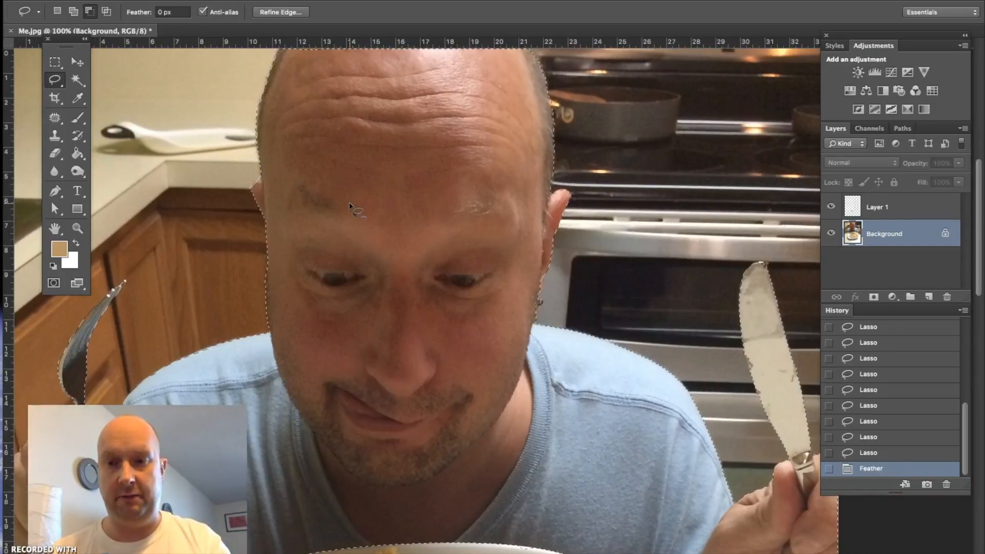
key("ctrl+j")
left_click(832, 260)
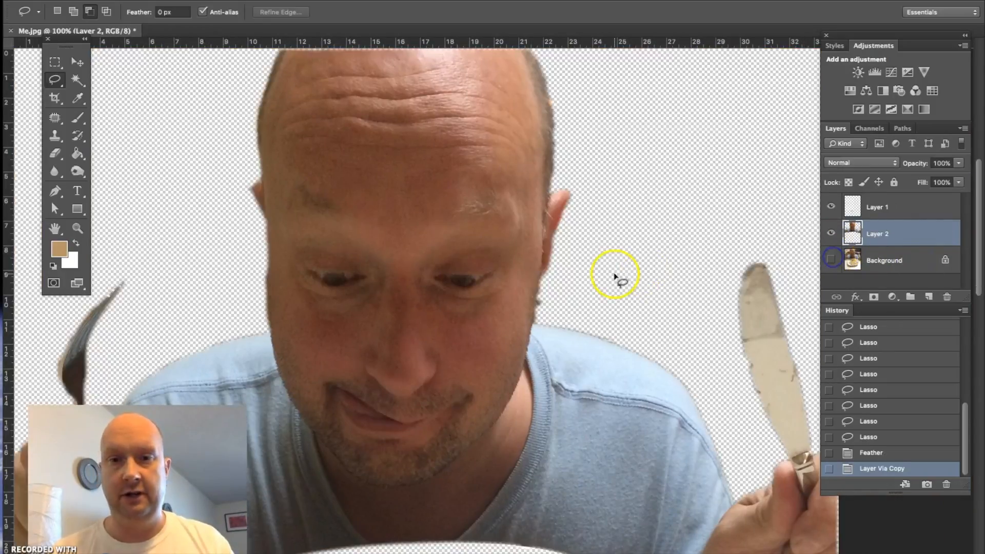
scroll(616, 275, "up", 4)
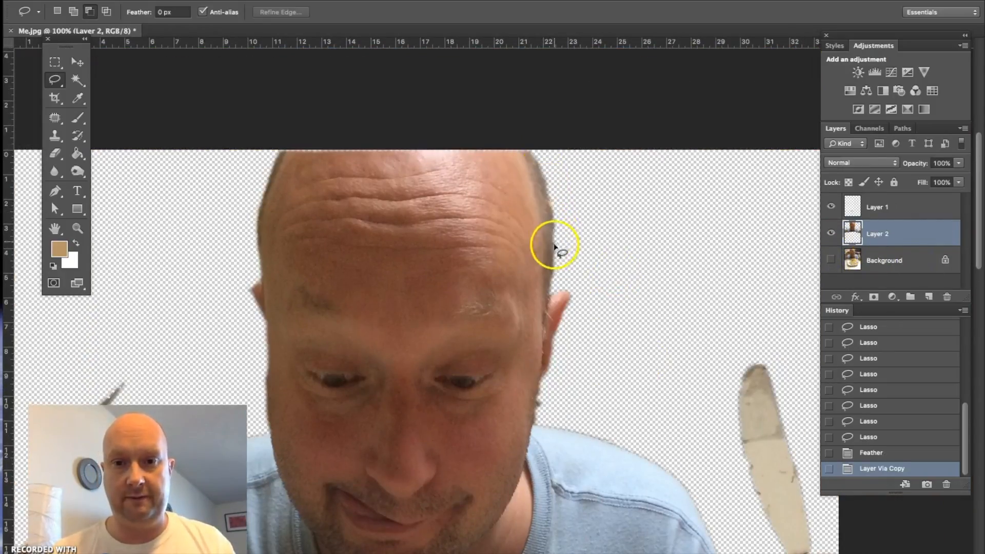
key("super+plus")
key("super+plus")
key("super+plus")
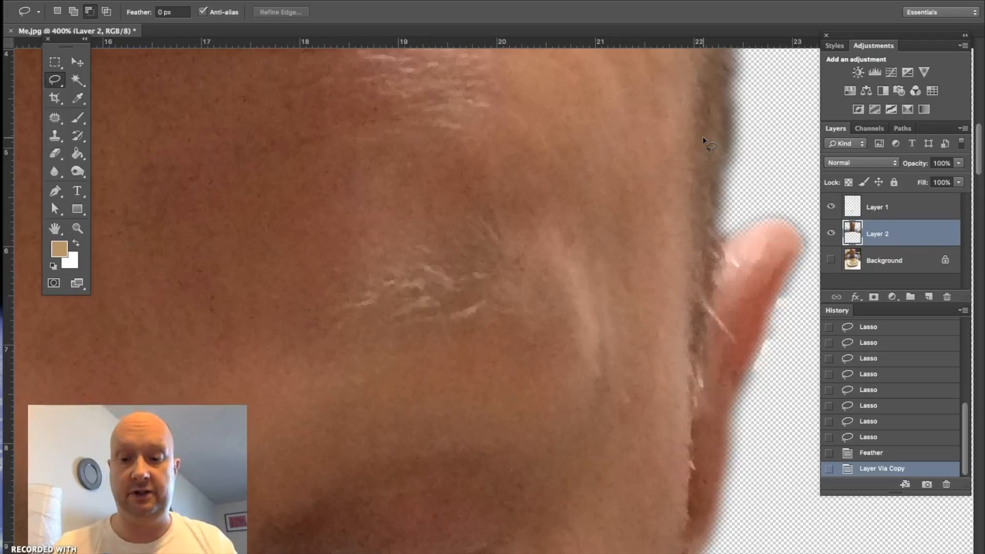
key("super+0")
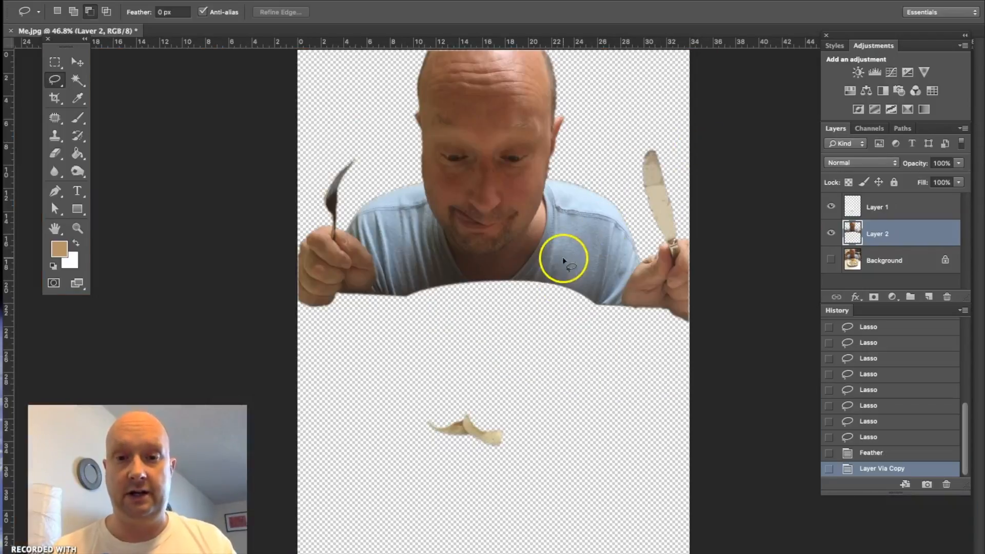
- Hide Layer 1, and revert the document history to the last Lasso edit before the feather
left_click(833, 209)
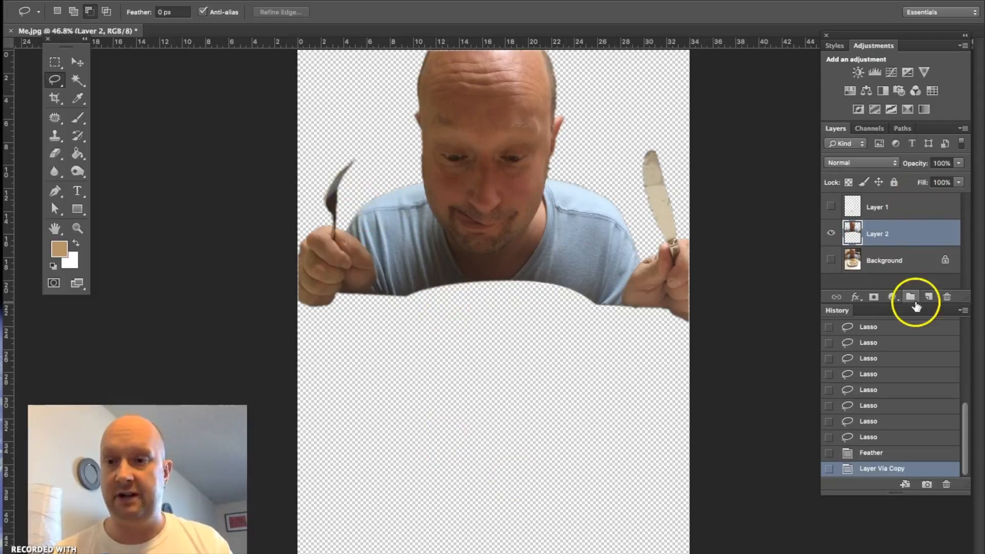
left_click(864, 438)
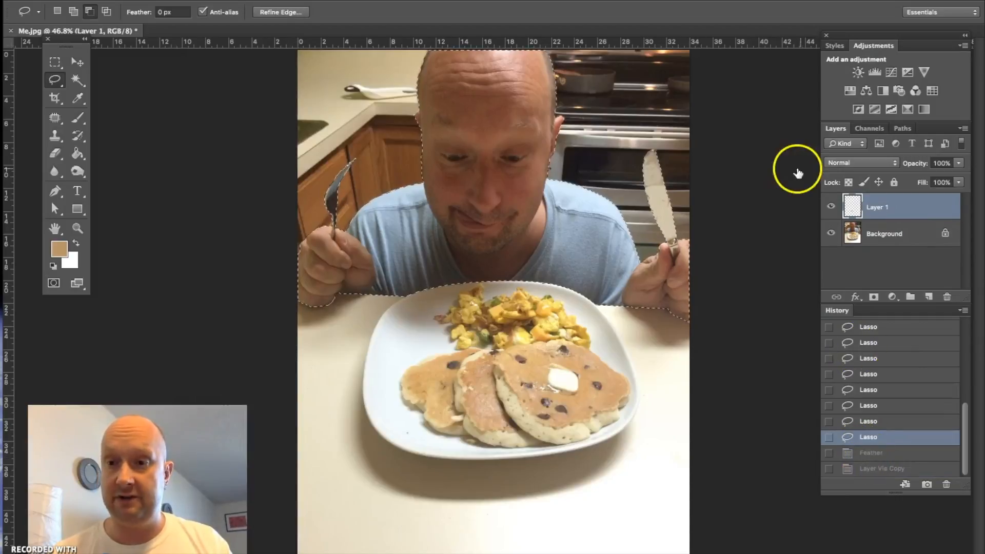
- Delete the empty Layer 1 and copy the man's unfeathered selection from the Background to a new layer
left_click_drag(869, 203, 948, 297)
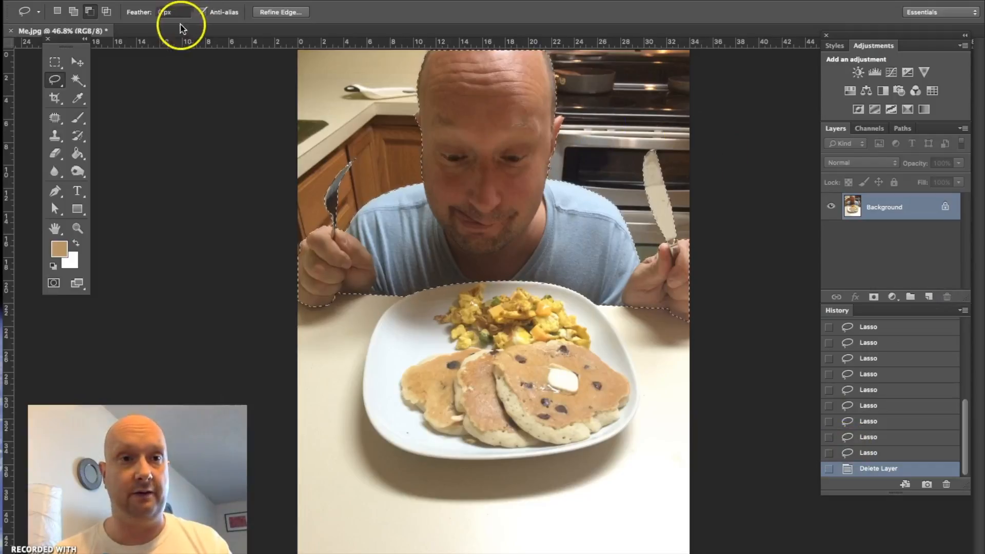
key("super+j")
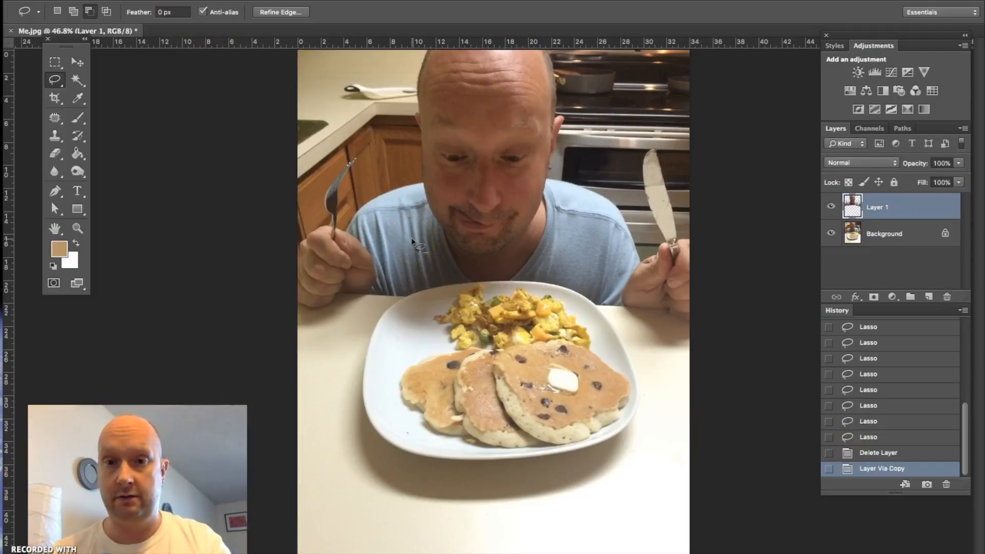
- Hide the Background and inspect the unfeathered cut-out's edges around the shirt, head and knife
left_click(831, 233)
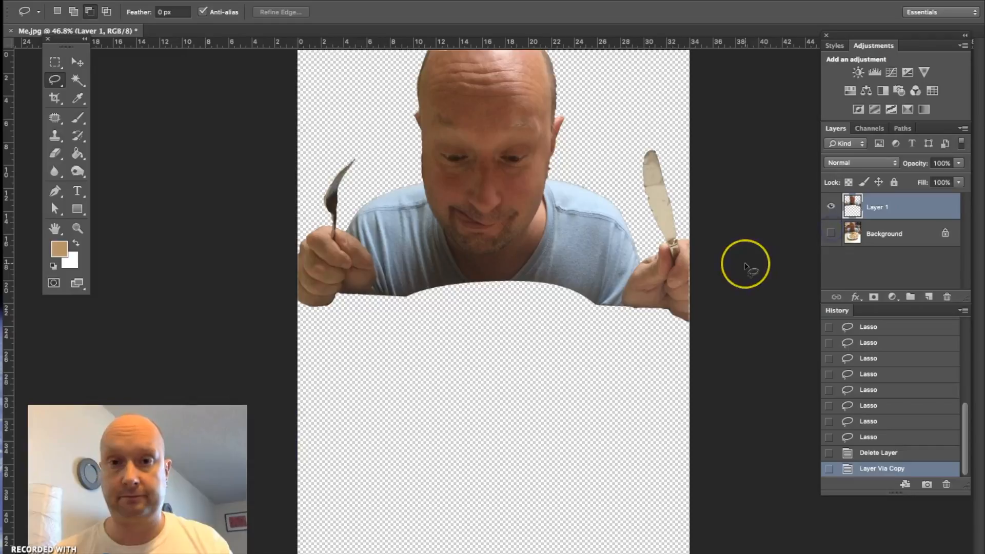
key("super+plus")
key("super+plus")
key("super+plus")
scroll(745, 267, "up", 10)
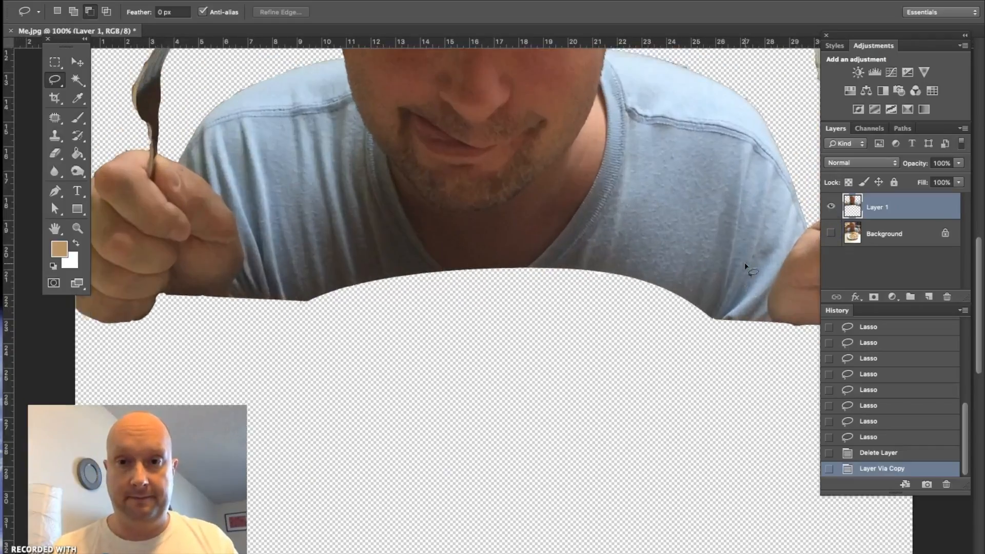
scroll(745, 267, "up", 5)
scroll(746, 267, "down", 10)
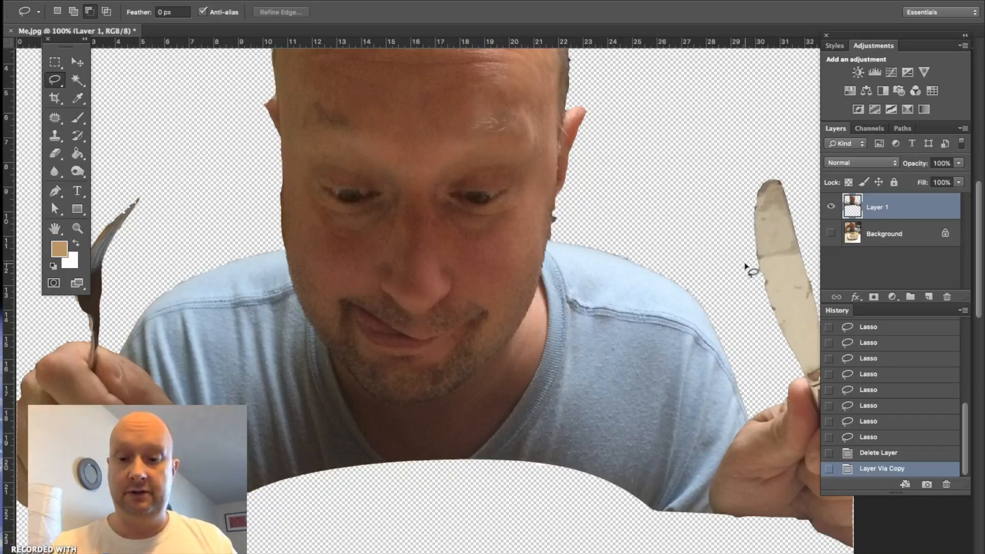
key("super+0")
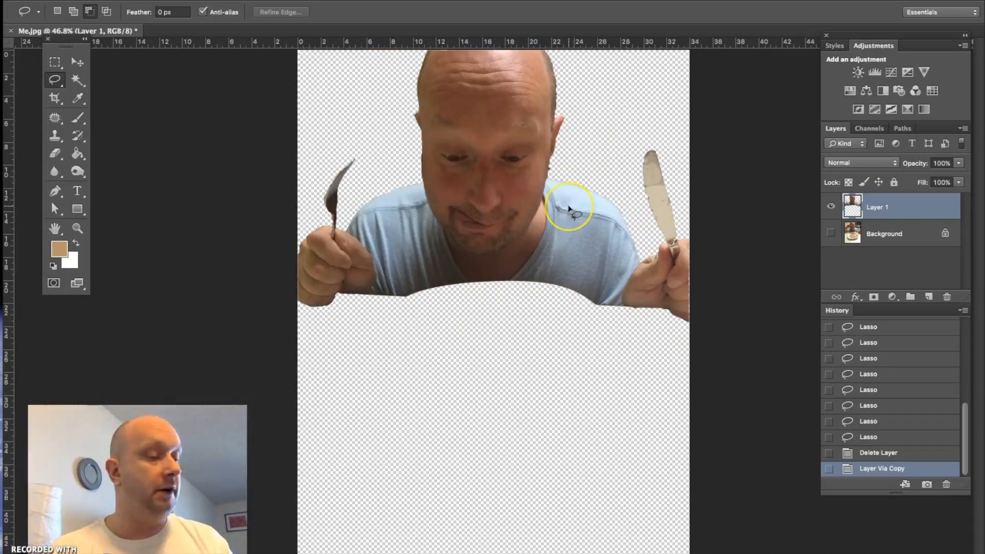